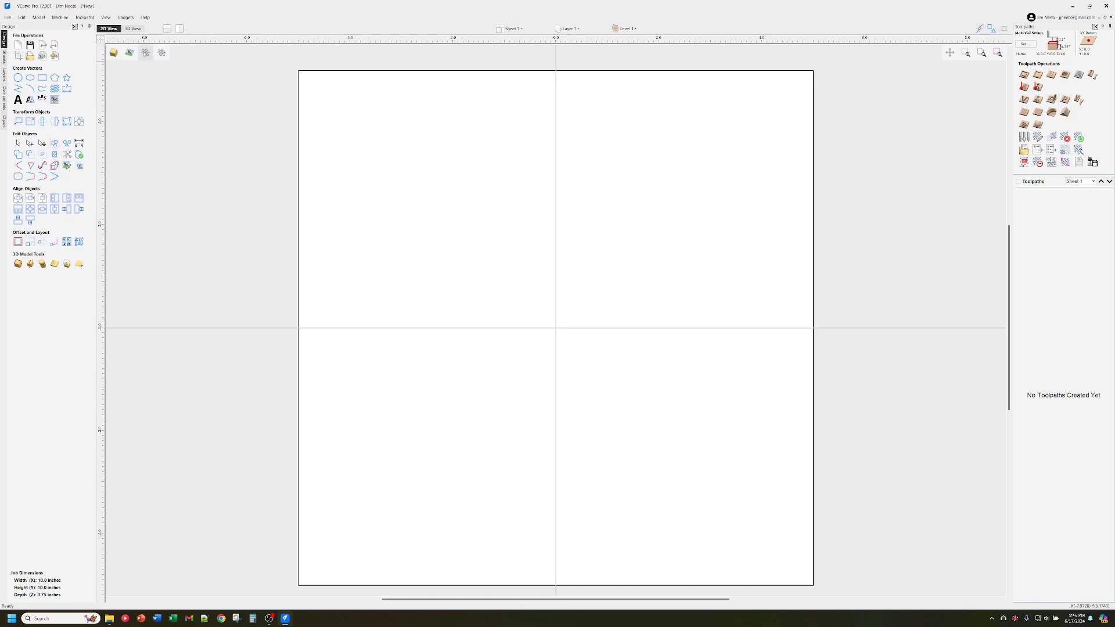
Step: Add a new tool to the Specialist group of the imperial tool database and set its tool type to Engraving
{"action": "left_click", "coordinate": [85, 16]}
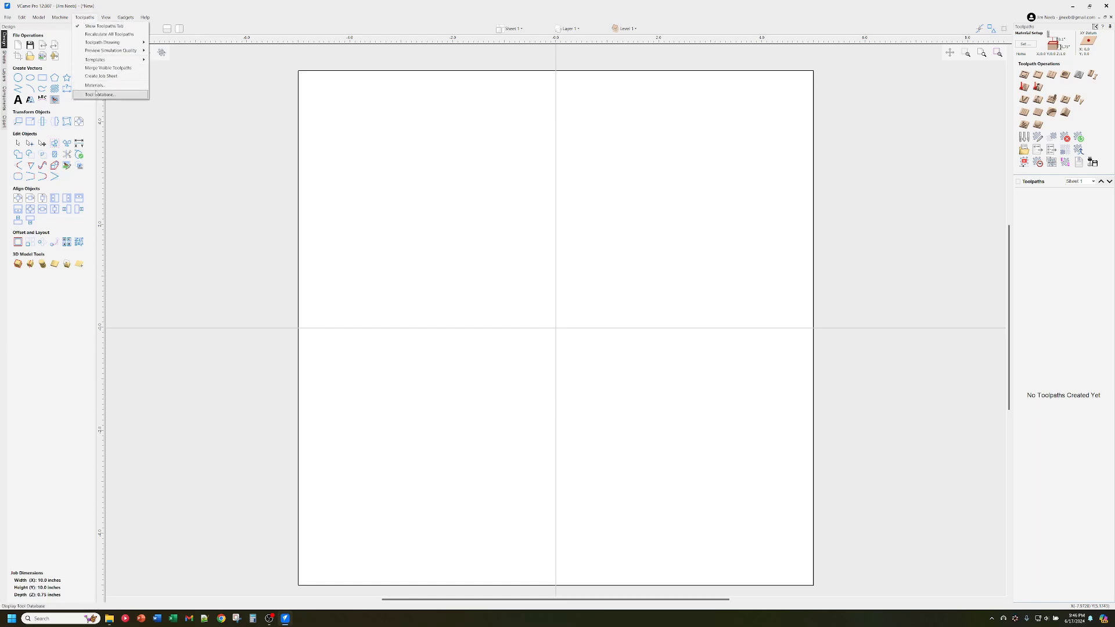
{"action": "left_click", "coordinate": [95, 96]}
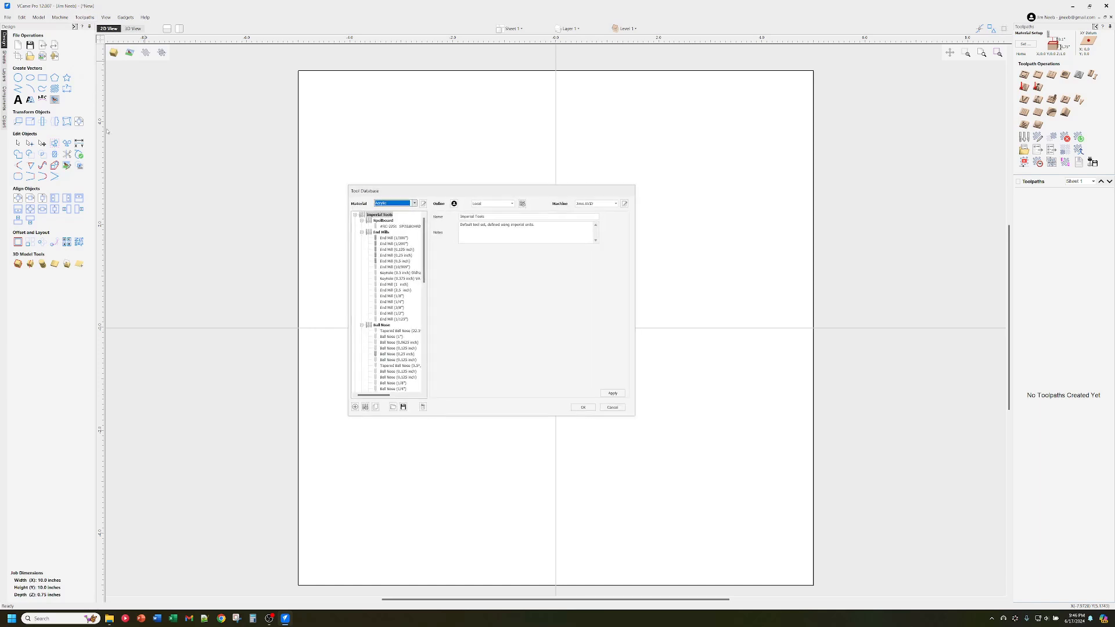
{"action": "scroll", "coordinate": [395, 265], "scroll_direction": "down", "scroll_amount": 7}
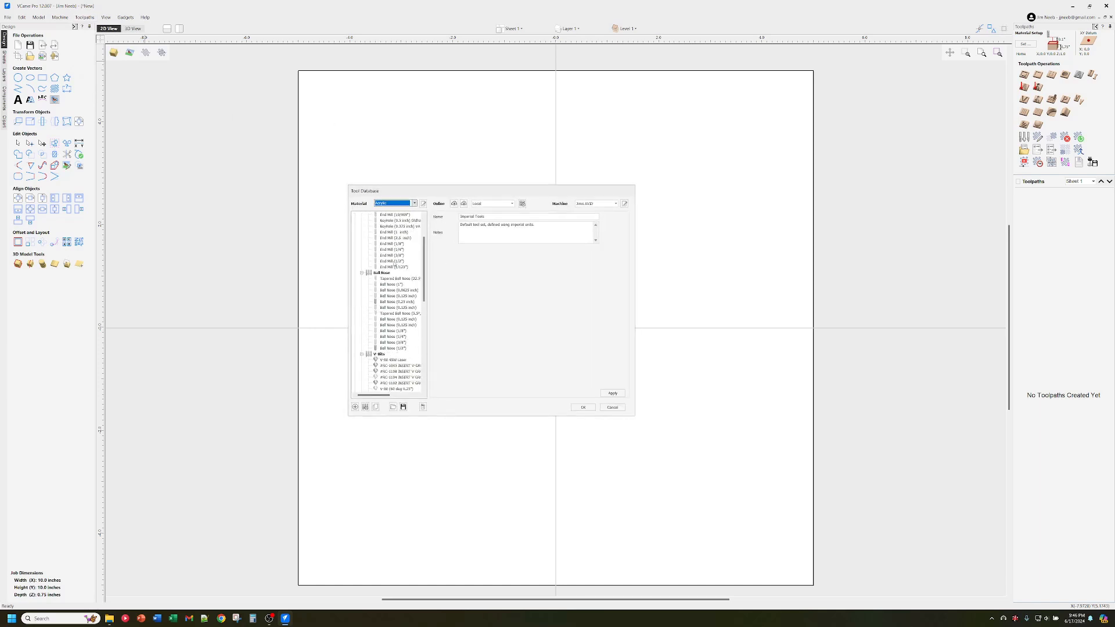
{"action": "scroll", "coordinate": [395, 267], "scroll_direction": "down", "scroll_amount": 3}
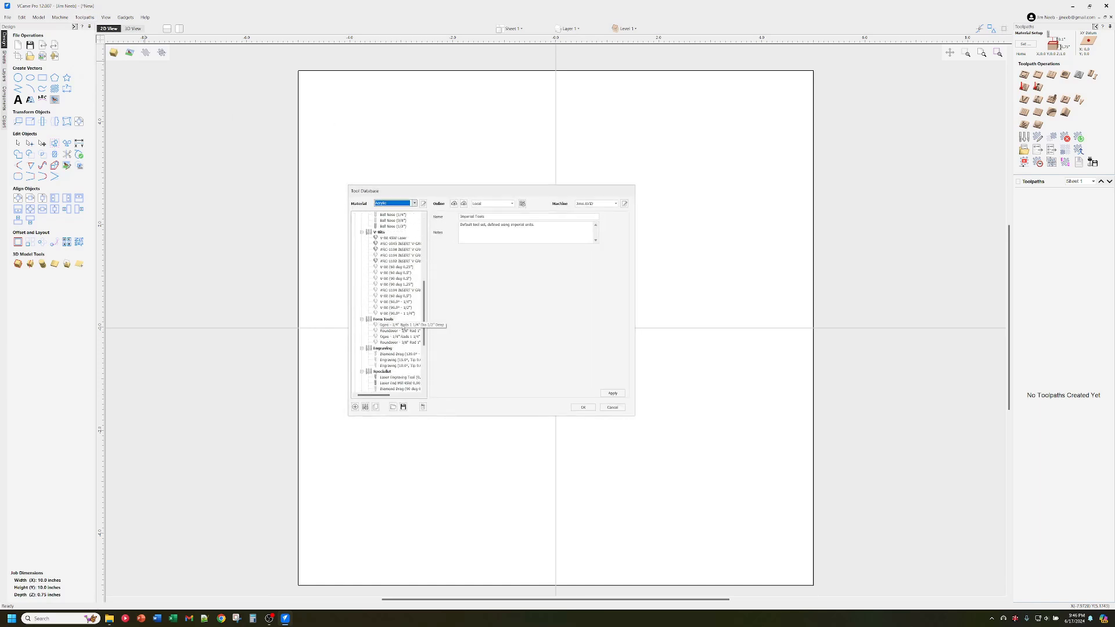
{"action": "scroll", "coordinate": [383, 334], "scroll_direction": "down", "scroll_amount": 3}
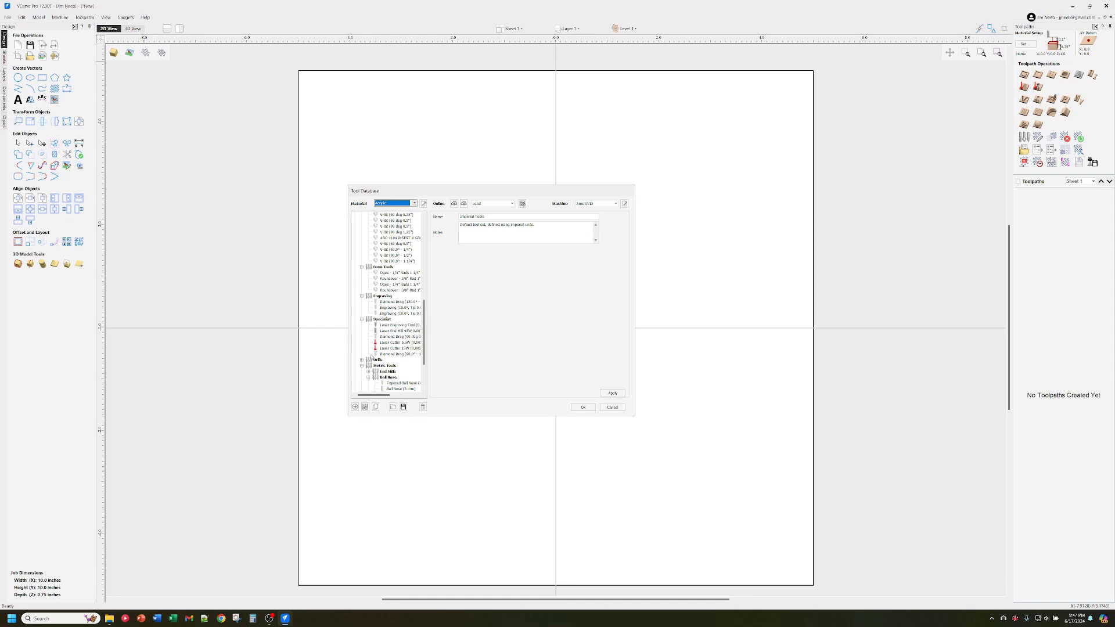
{"action": "left_click", "coordinate": [383, 320]}
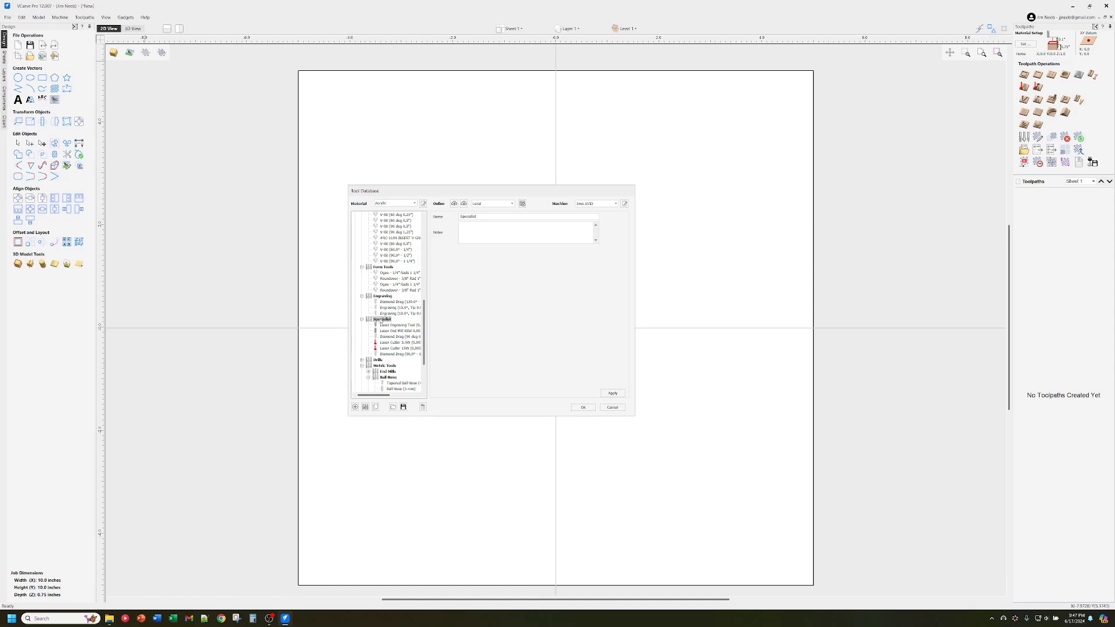
{"action": "left_click", "coordinate": [355, 407]}
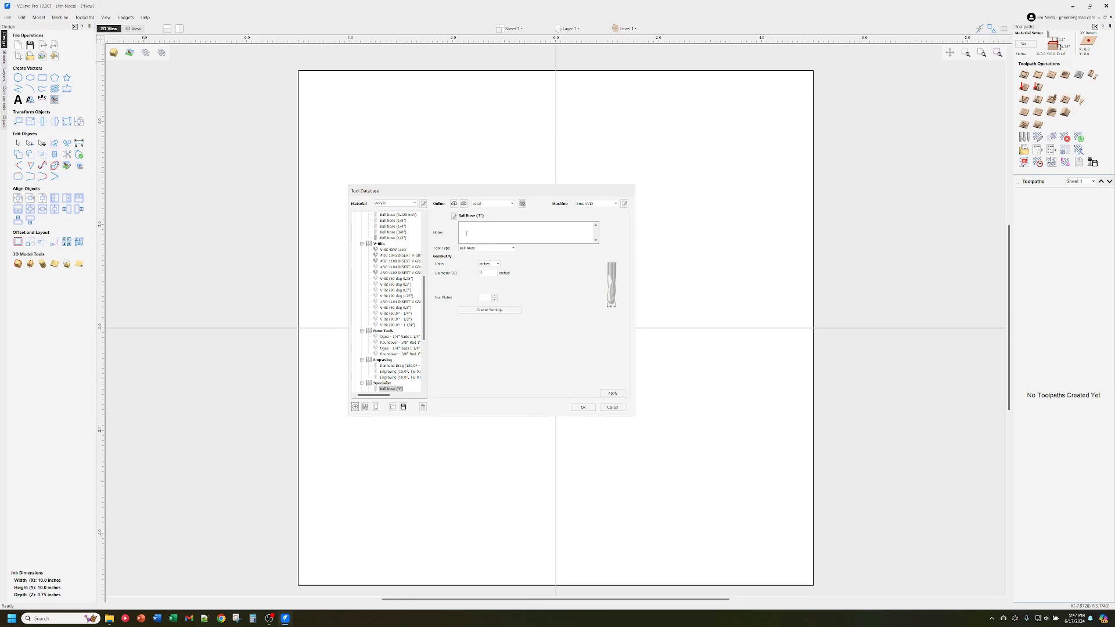
{"action": "left_click", "coordinate": [476, 249]}
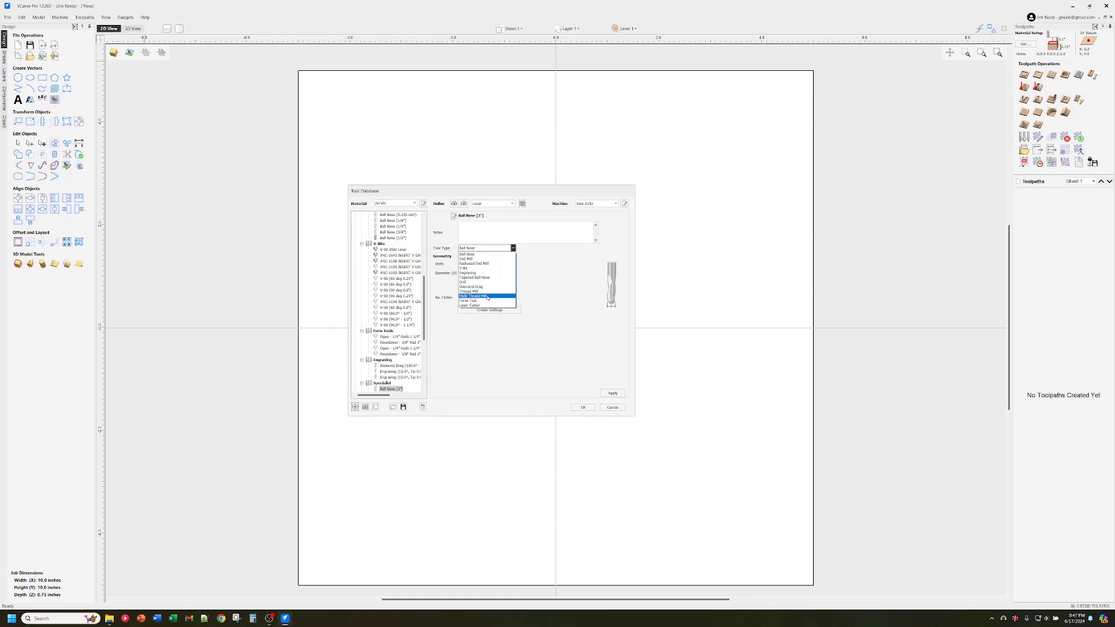
{"action": "left_click", "coordinate": [481, 273]}
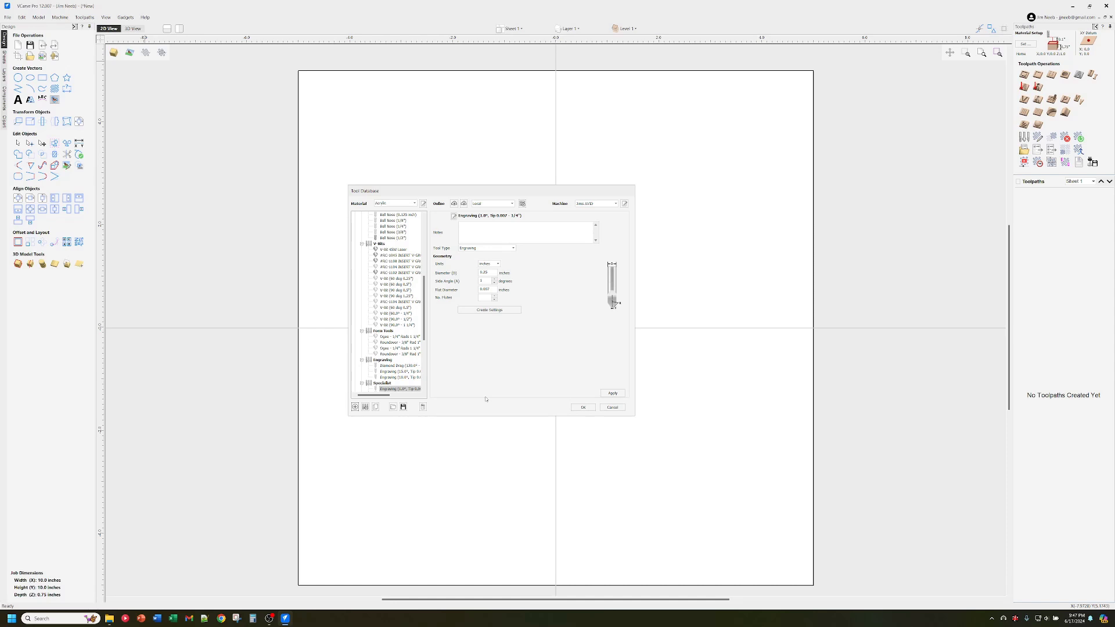
Step: Name the new tool "Laser Engraving 45w opt" without making that name format the default for engraving tools
{"action": "left_click", "coordinate": [453, 216]}
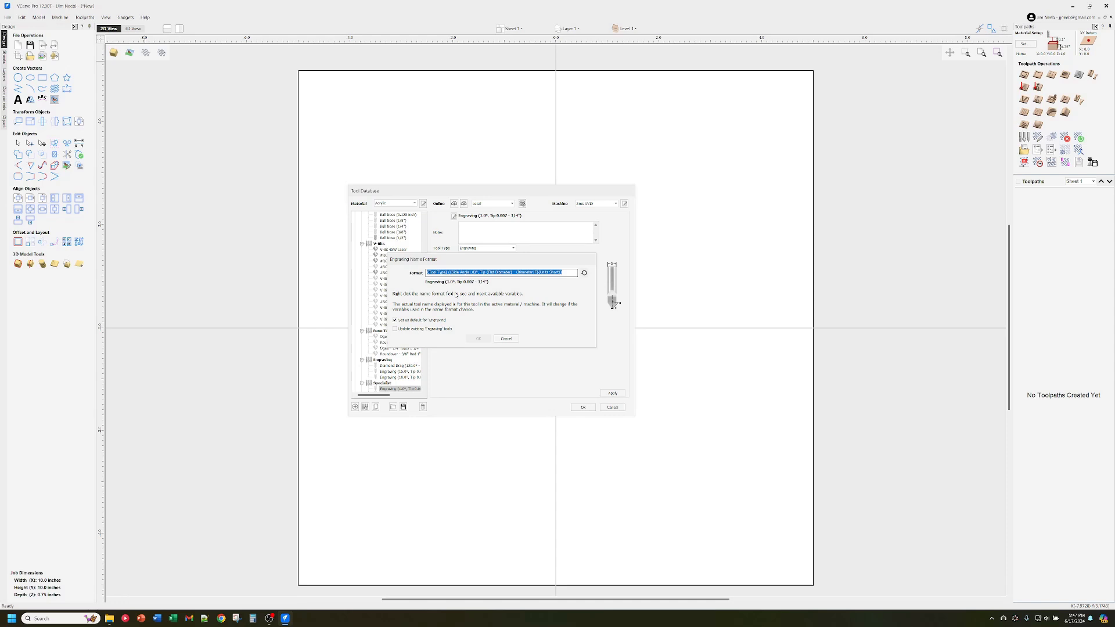
{"action": "type", "text": "Laser Engraving 45w opt"}
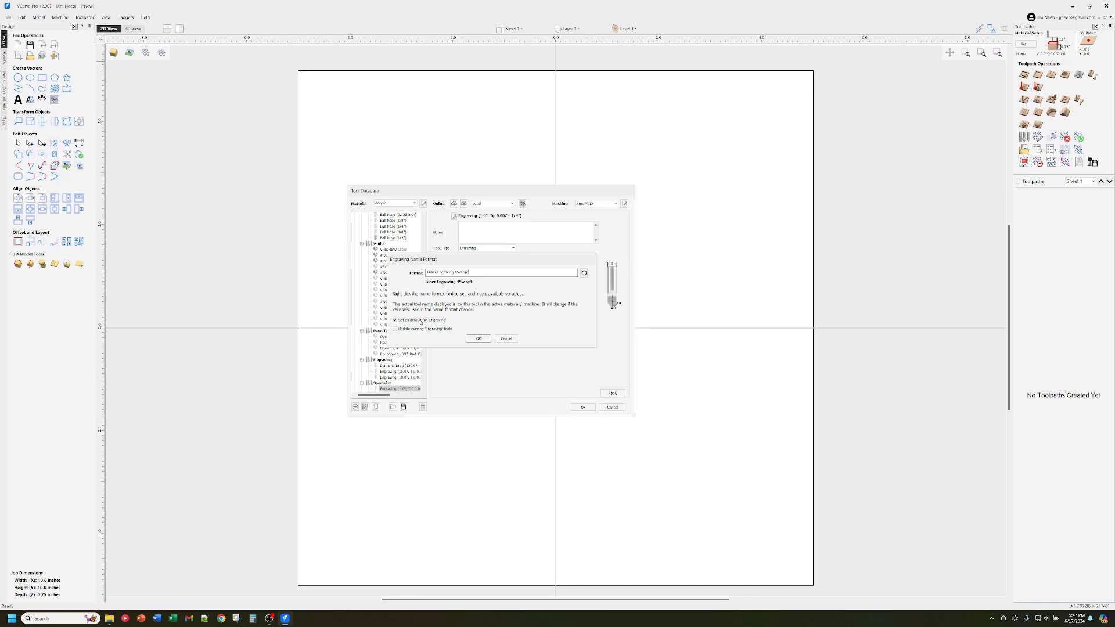
{"action": "left_click", "coordinate": [395, 320]}
{"action": "left_click", "coordinate": [471, 338]}
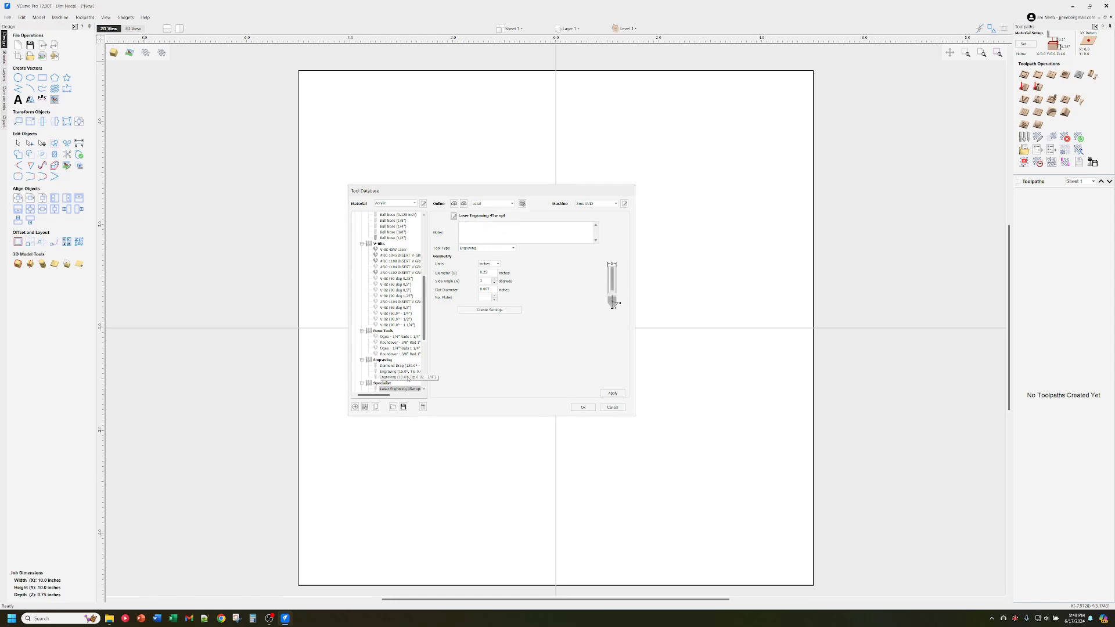
Step: Extend the new engraving tool's name to "Laser Engraving 45w opt 0.007""
{"action": "scroll", "coordinate": [400, 379], "scroll_direction": "down", "scroll_amount": 1}
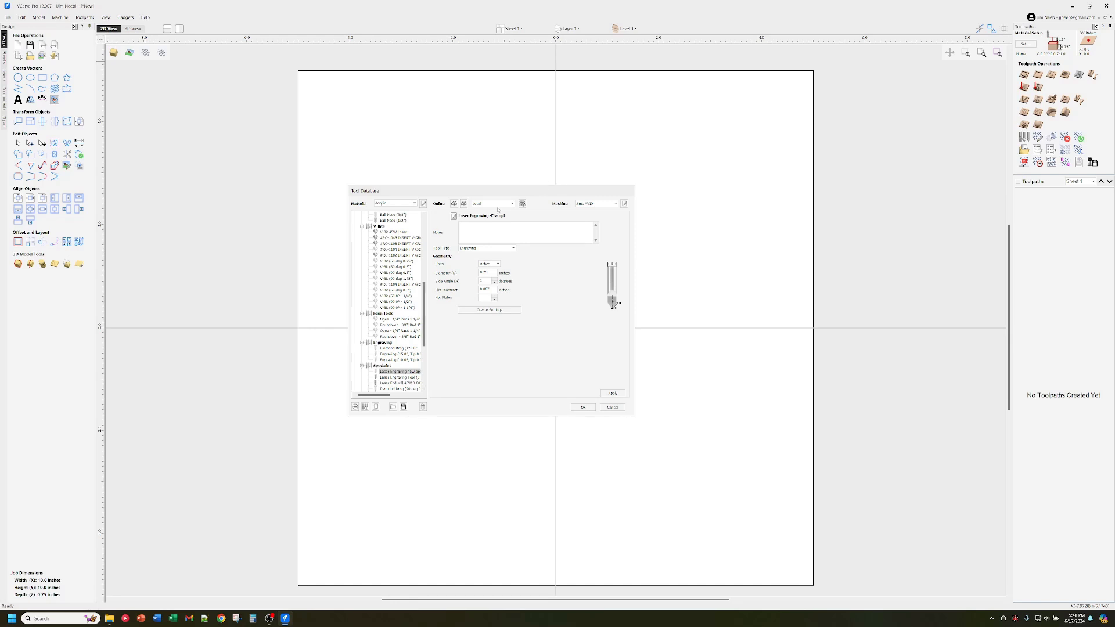
{"action": "left_click", "coordinate": [454, 216]}
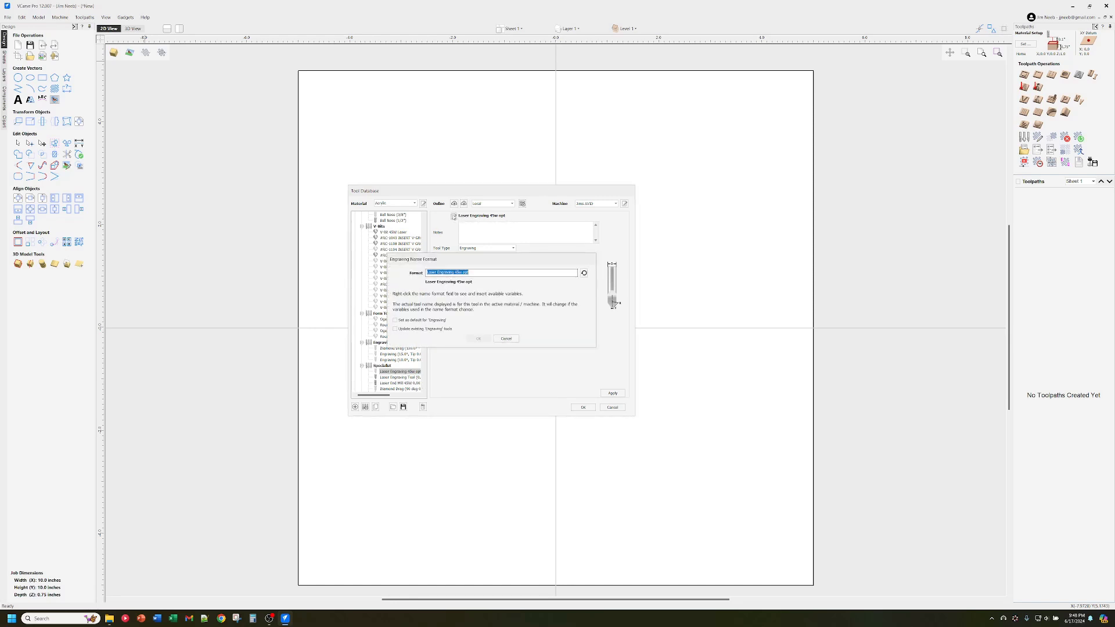
{"action": "left_click", "coordinate": [494, 274]}
{"action": "left_click", "coordinate": [478, 338]}
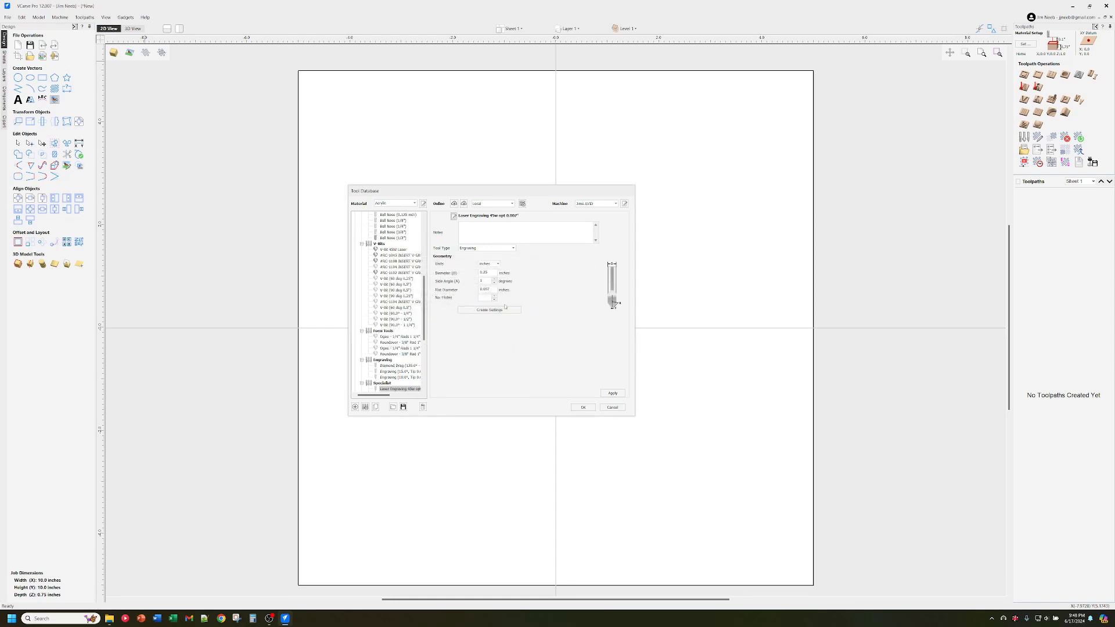
Step: Set the engraving tool's geometry with a 1-degree side angle and 1 flute, and create its cutting settings
{"action": "left_click", "coordinate": [481, 248]}
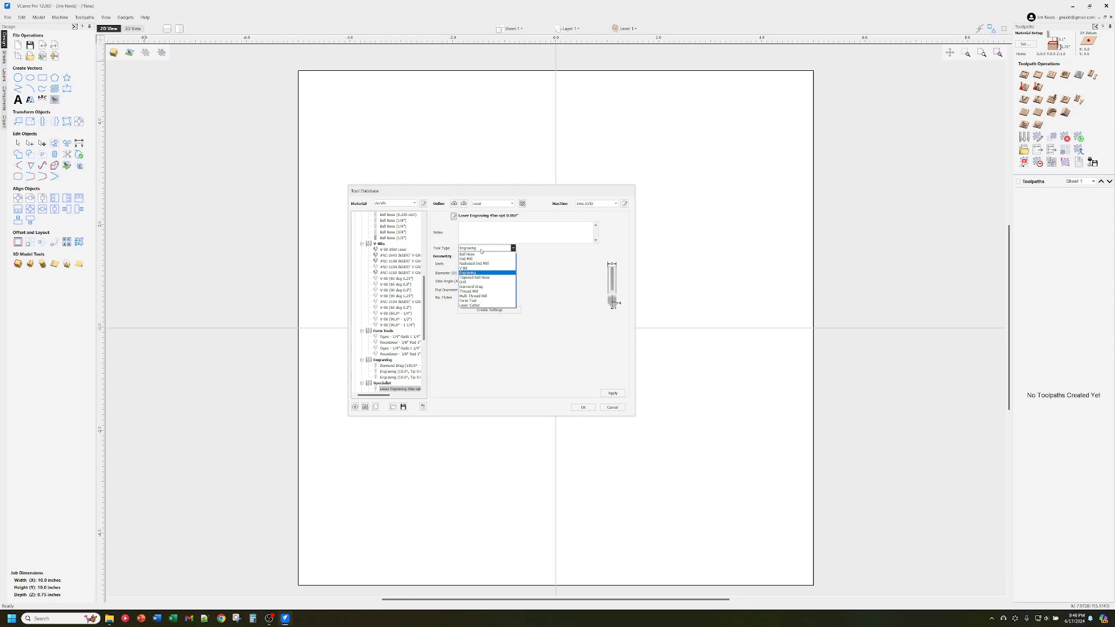
{"action": "left_click", "coordinate": [566, 283]}
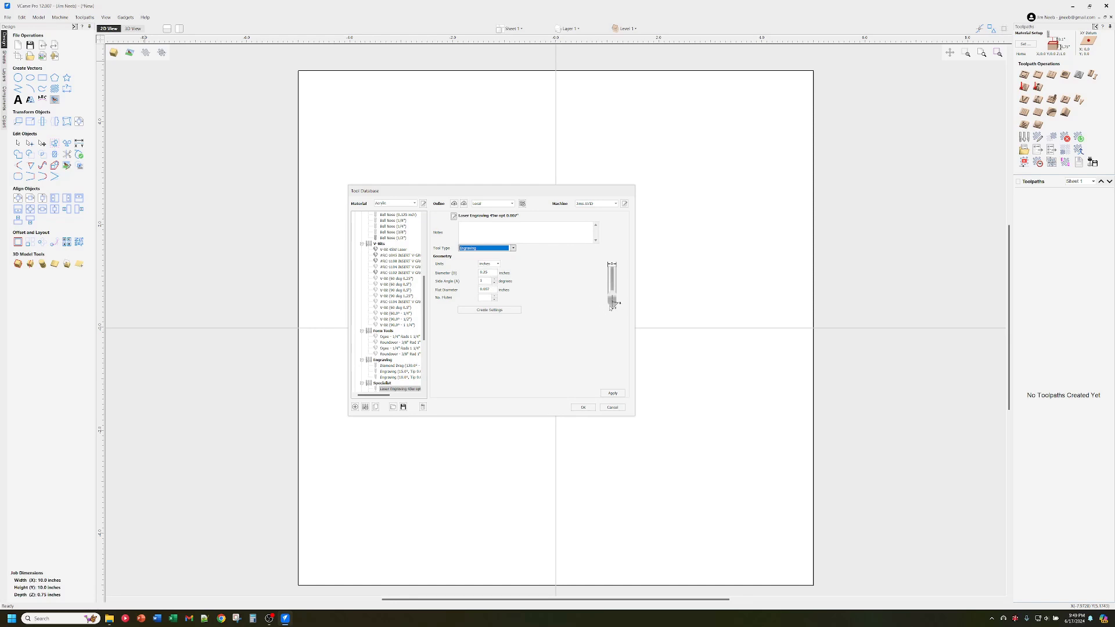
{"action": "left_click", "coordinate": [485, 272]}
{"action": "left_click", "coordinate": [487, 282]}
{"action": "left_click", "coordinate": [493, 290]}
{"action": "double_click", "coordinate": [494, 281]}
{"action": "type", "text": "1"}
{"action": "left_click", "coordinate": [492, 289]}
{"action": "left_click", "coordinate": [494, 297]}
{"action": "left_click", "coordinate": [488, 310]}
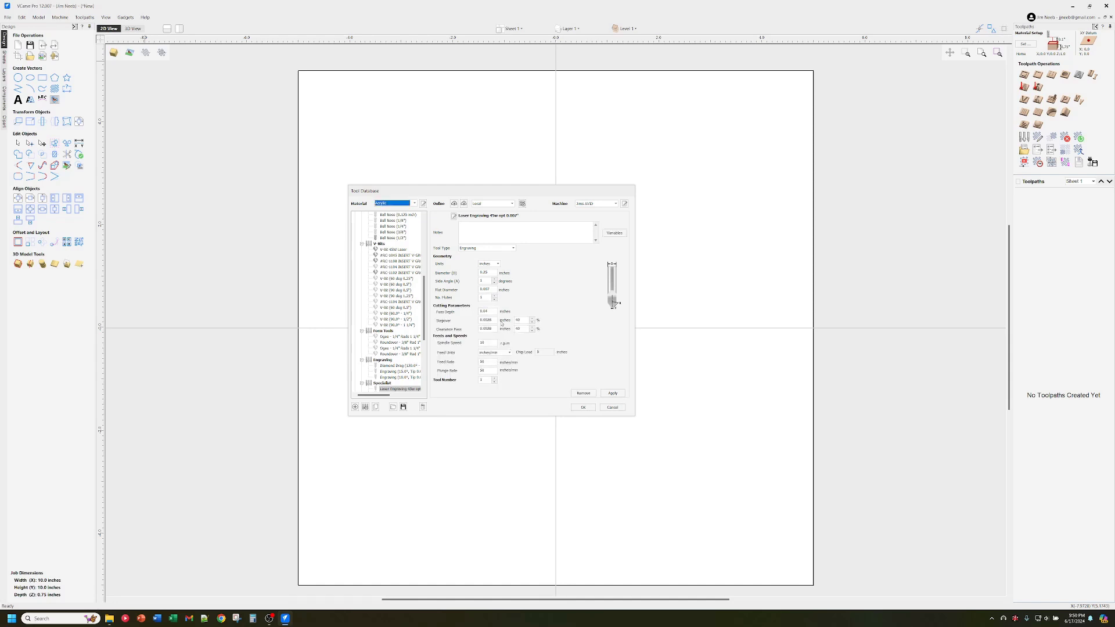
Step: Set the pass depth to 0.001 inches, stepover and clearance pass to 0.006 inches, adjust the spindle speed, and apply the tool settings
{"action": "left_click", "coordinate": [494, 312]}
{"action": "left_click", "coordinate": [495, 319]}
{"action": "left_click", "coordinate": [493, 328]}
{"action": "double_click", "coordinate": [493, 344]}
{"action": "left_click", "coordinate": [605, 396]}
{"action": "scroll", "coordinate": [401, 375], "scroll_direction": "down", "scroll_amount": 1}
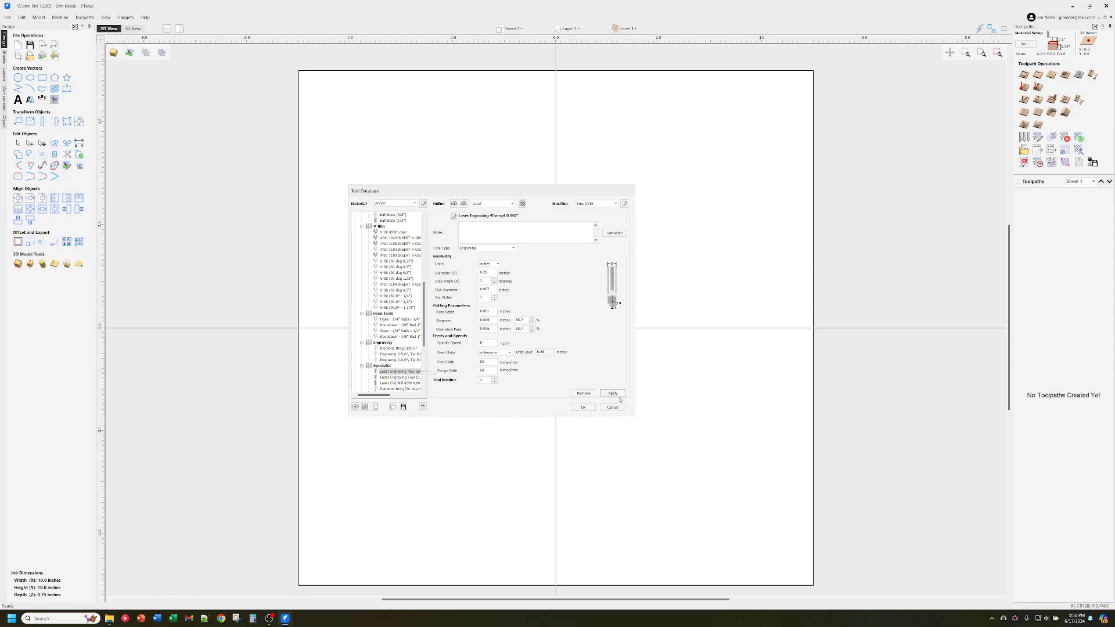
{"action": "left_click", "coordinate": [584, 407]}
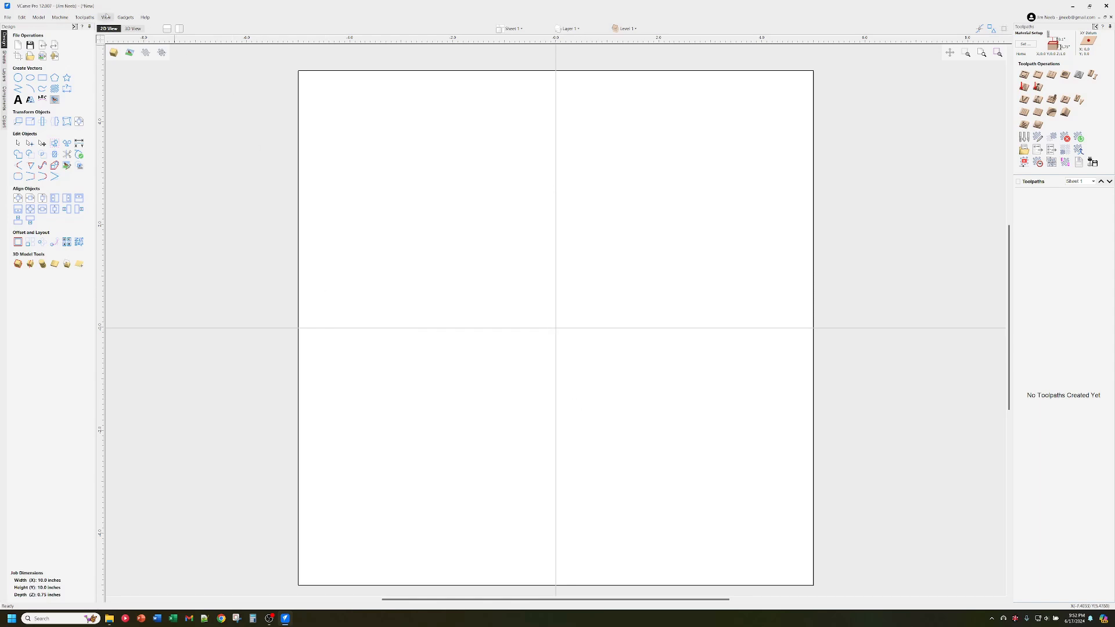
Step: Reopen the tool database and browse its tool groups from End Mills down to the Specialist tools
{"action": "left_click", "coordinate": [88, 18]}
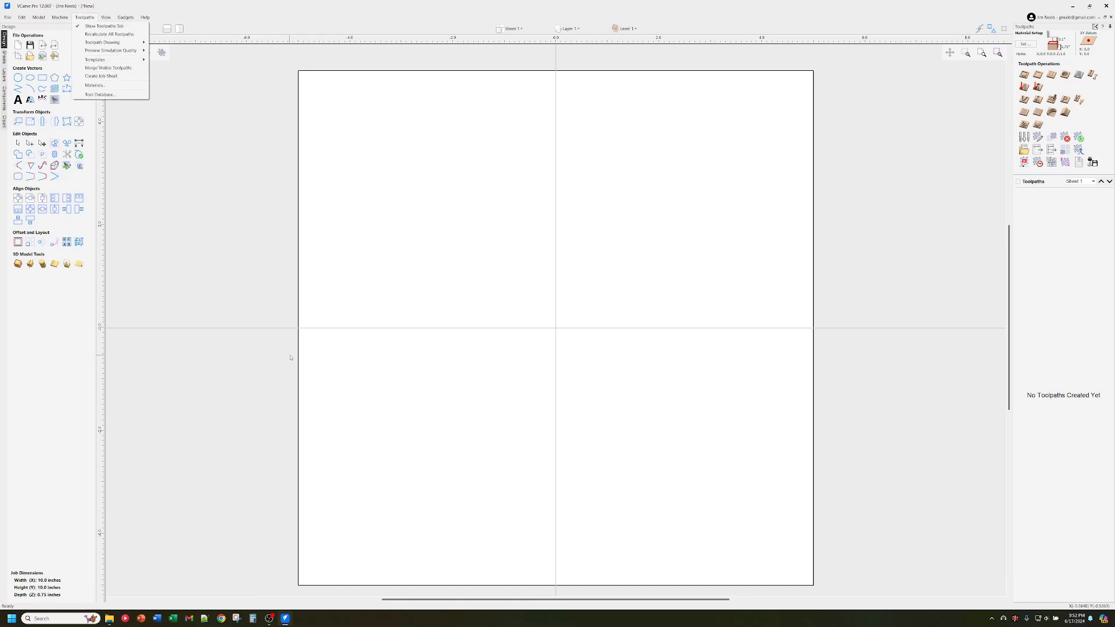
{"action": "left_click", "coordinate": [243, 250]}
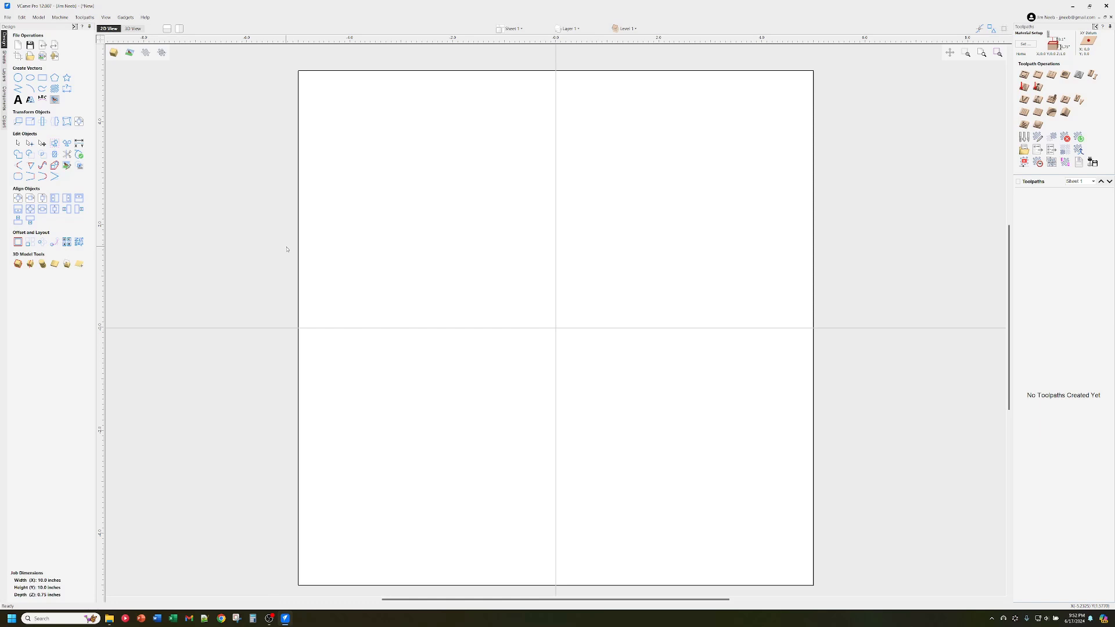
{"action": "left_click", "coordinate": [83, 18]}
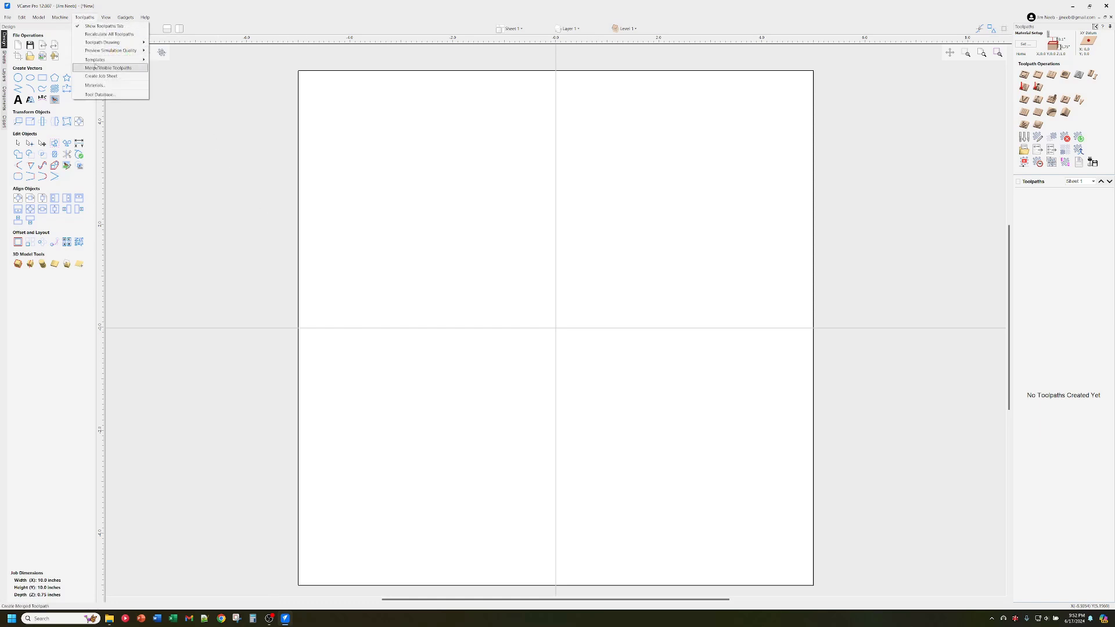
{"action": "left_click", "coordinate": [98, 94]}
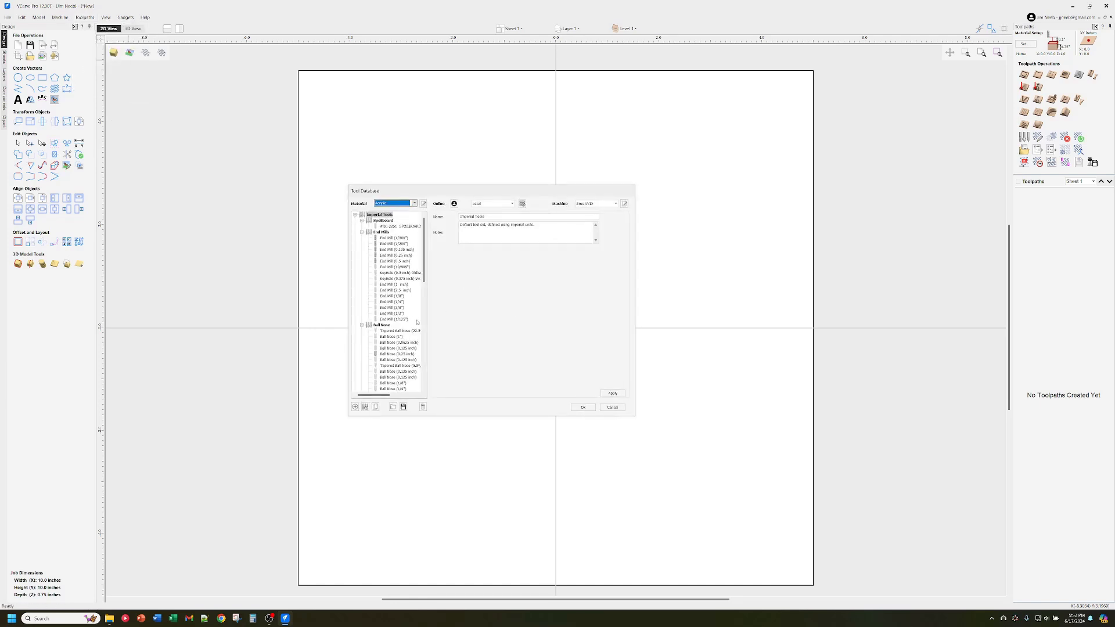
{"action": "scroll", "coordinate": [411, 318], "scroll_direction": "down", "scroll_amount": 2}
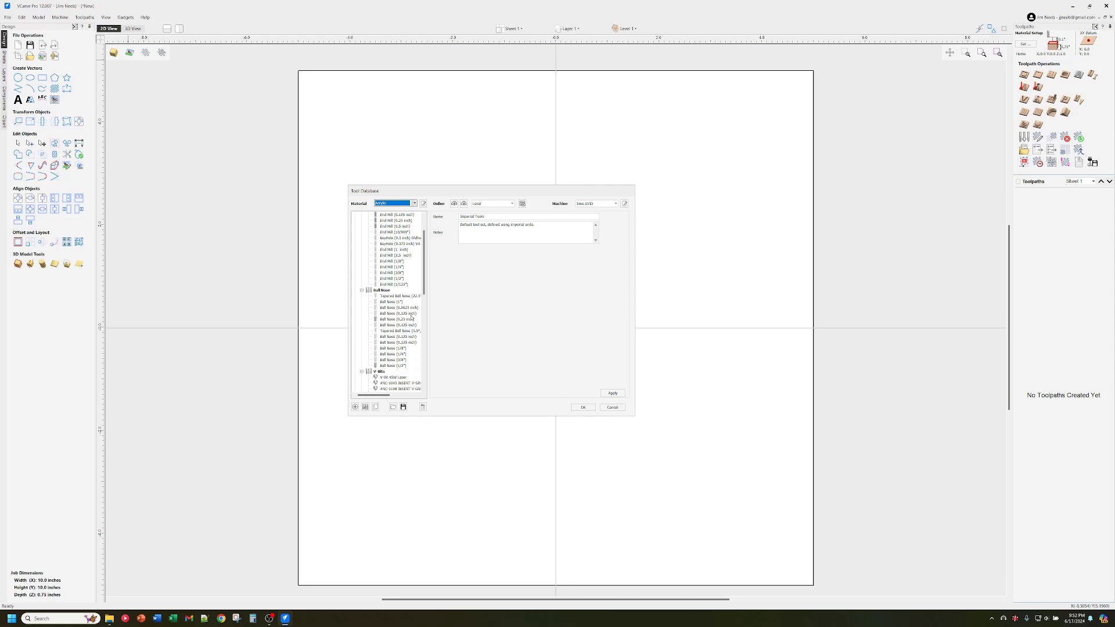
{"action": "scroll", "coordinate": [406, 321], "scroll_direction": "down", "scroll_amount": 3}
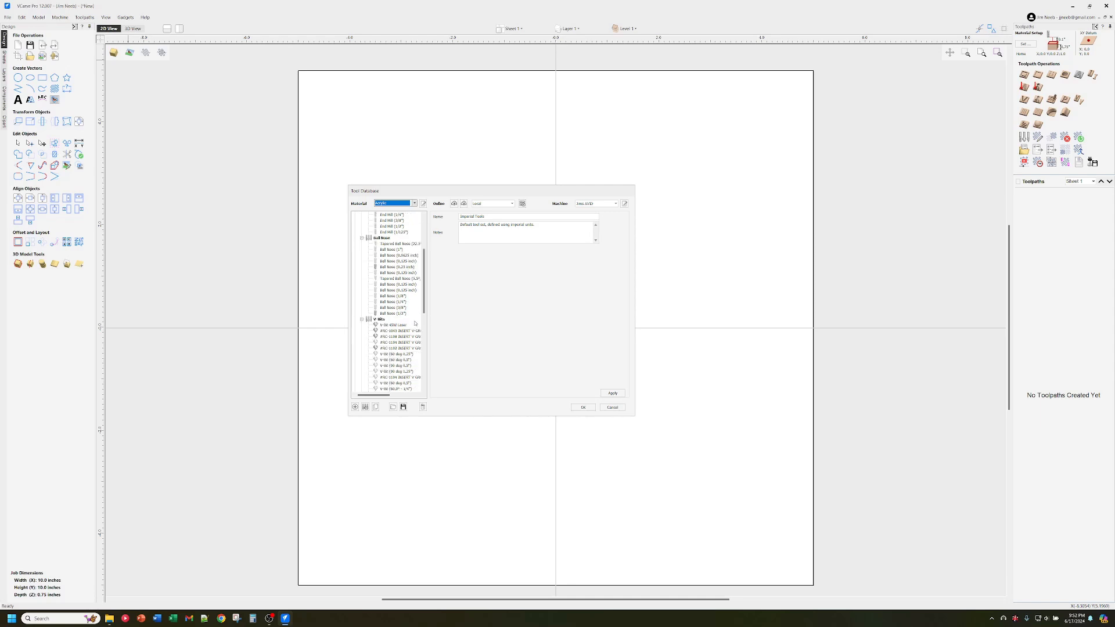
{"action": "scroll", "coordinate": [415, 323], "scroll_direction": "up", "scroll_amount": 5}
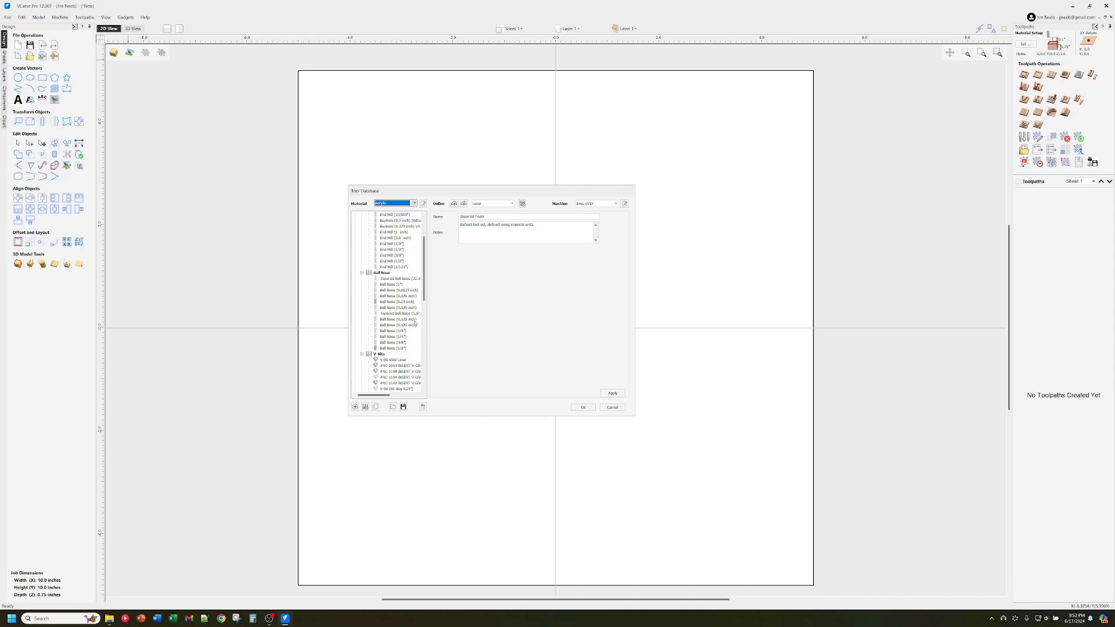
{"action": "left_click", "coordinate": [380, 232]}
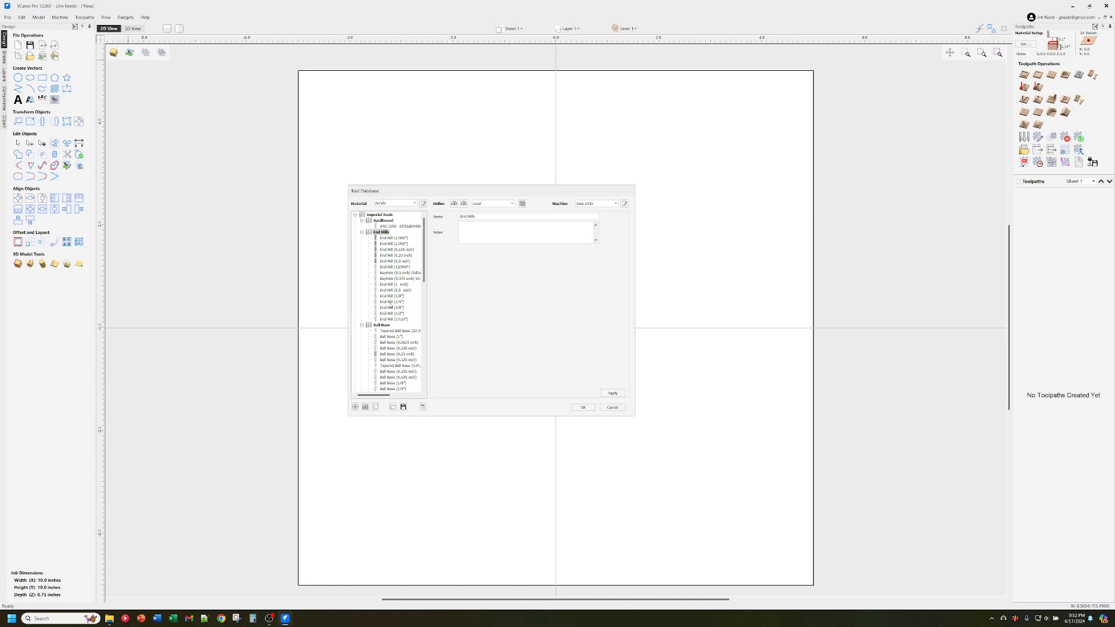
{"action": "scroll", "coordinate": [390, 304], "scroll_direction": "down", "scroll_amount": 15}
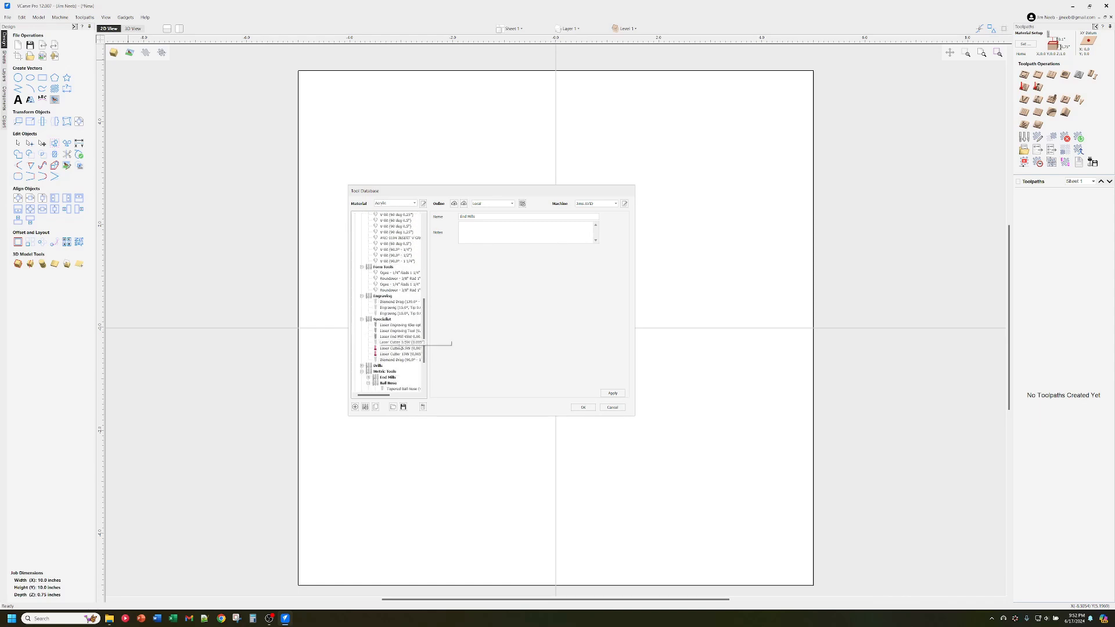
Step: Review the settings and tool type options of the Laser End Mill 45W 0.007" tool, and close the database without saving changes
{"action": "left_click", "coordinate": [400, 336]}
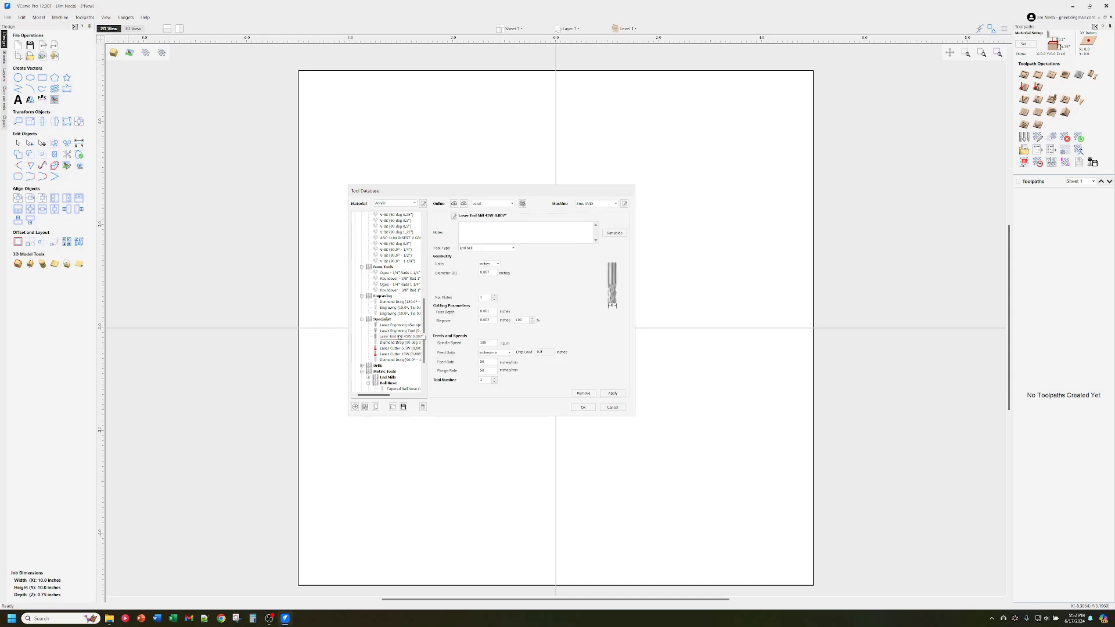
{"action": "left_click", "coordinate": [383, 320]}
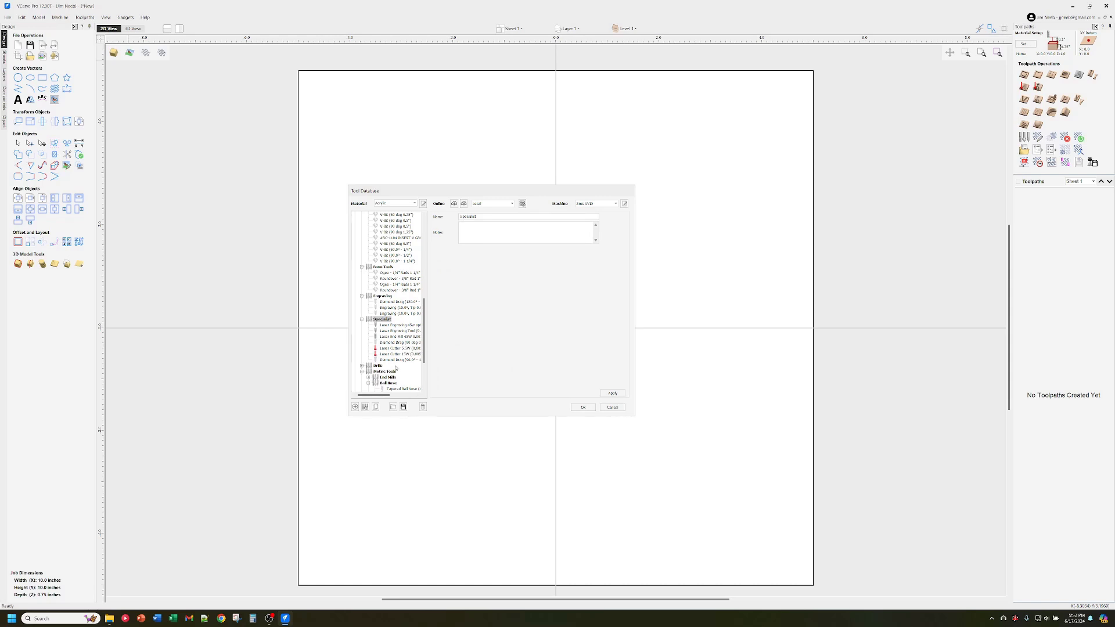
{"action": "left_click", "coordinate": [397, 337]}
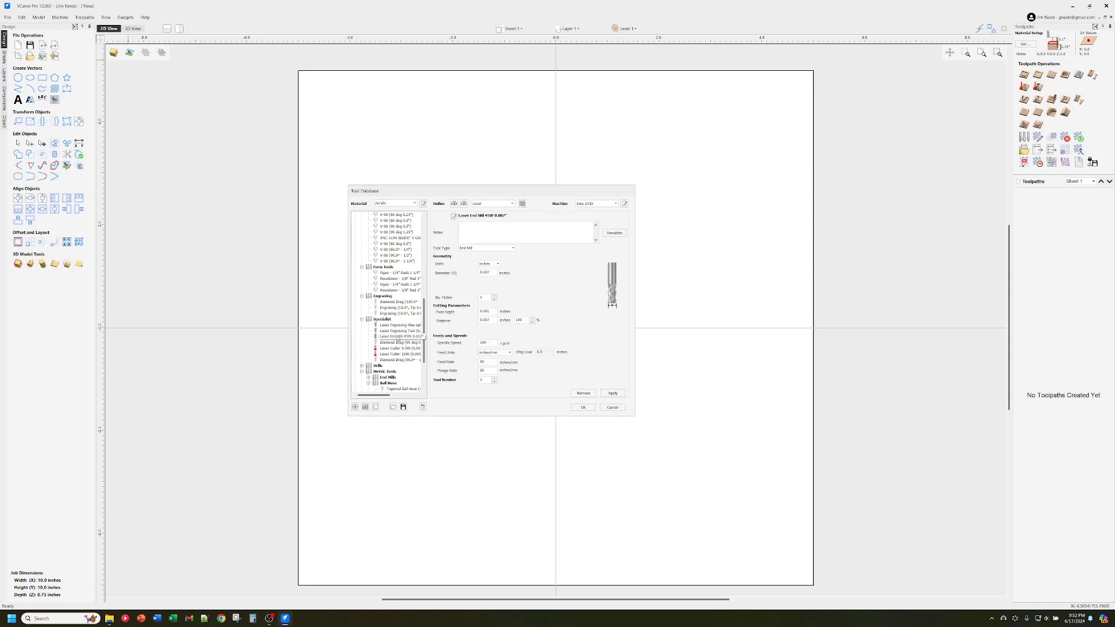
{"action": "left_click", "coordinate": [512, 249]}
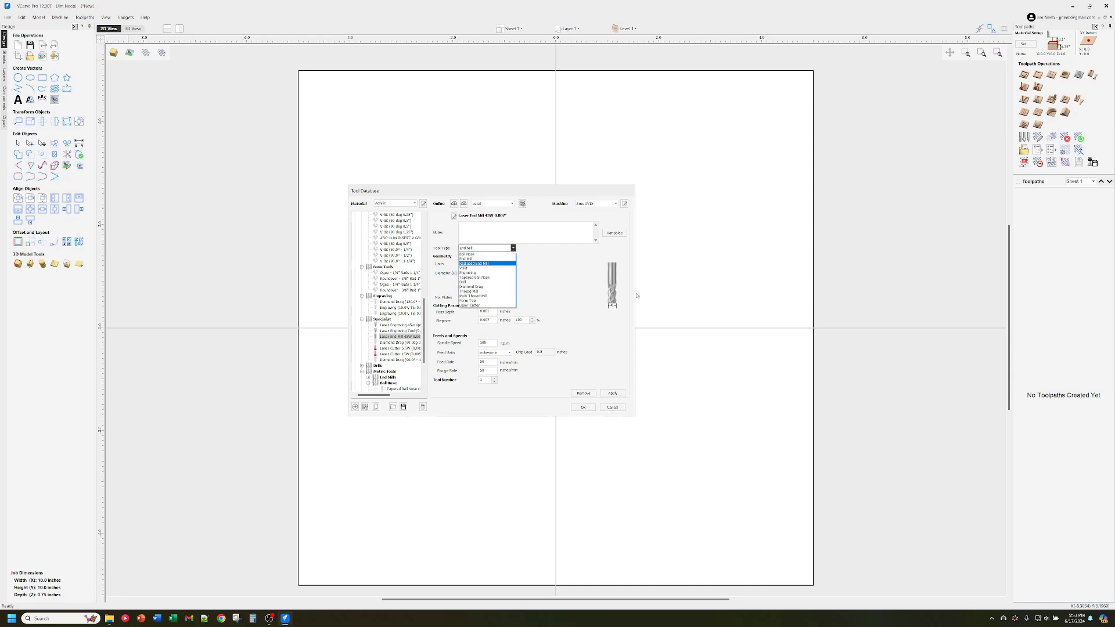
{"action": "left_click", "coordinate": [495, 259]}
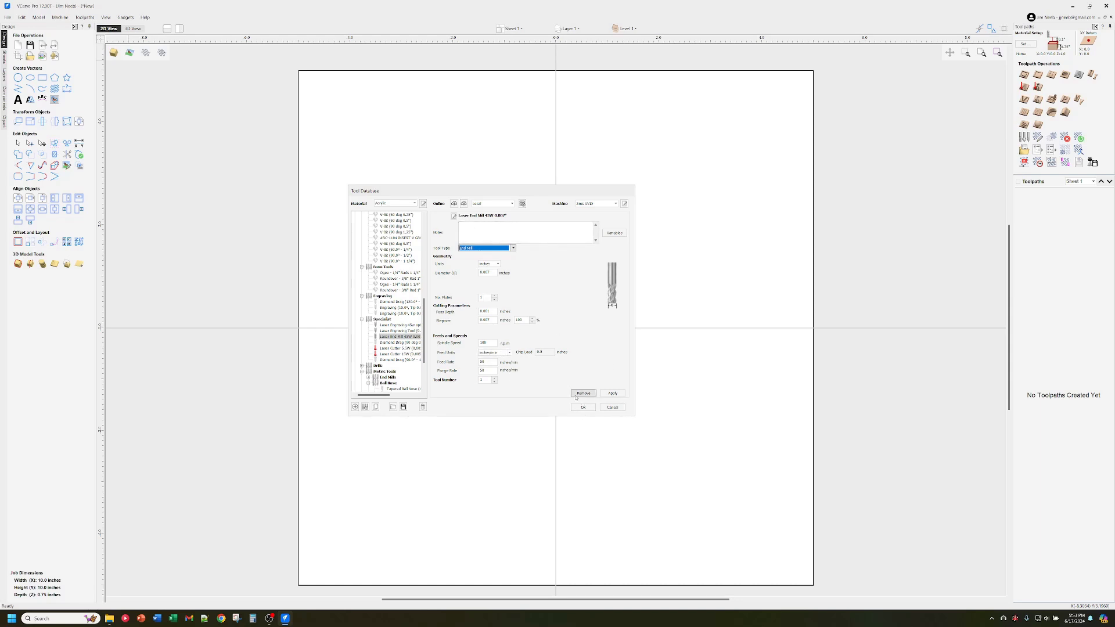
{"action": "left_click", "coordinate": [623, 408]}
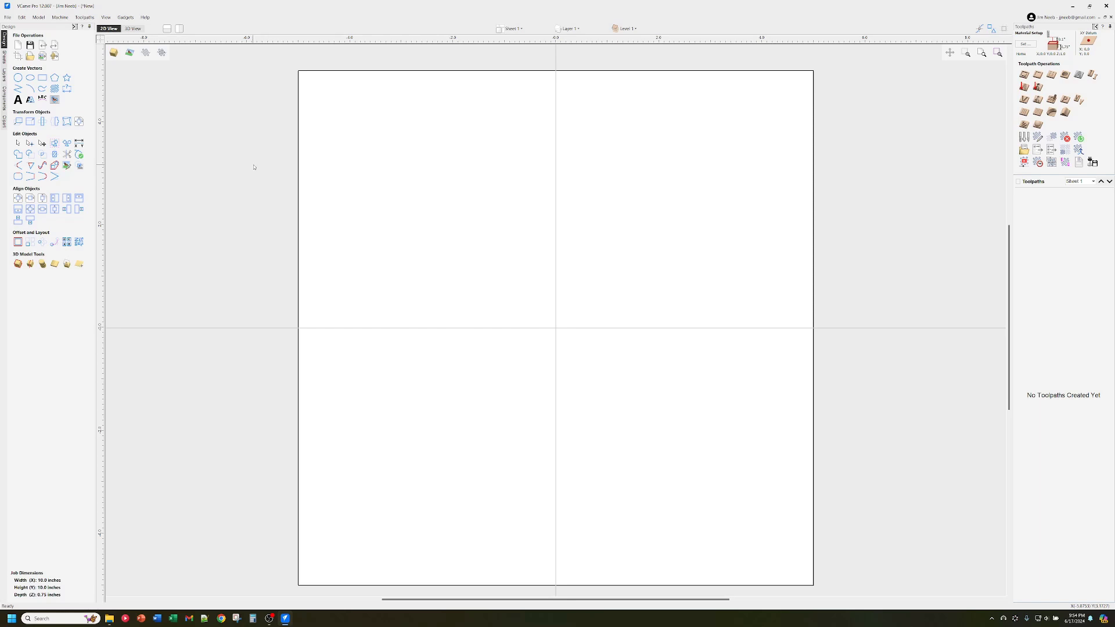
Step: Import the dog picture mal.png as a bitmap from the Laser Pictures folder
{"action": "left_click", "coordinate": [10, 18]}
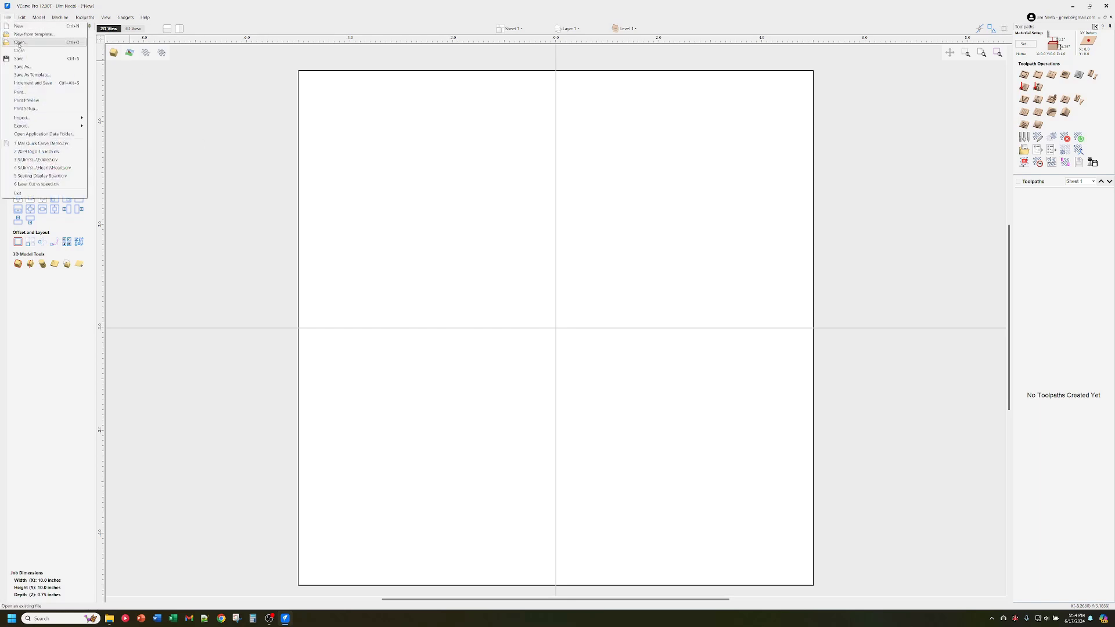
{"action": "mouse_move", "coordinate": [27, 118]}
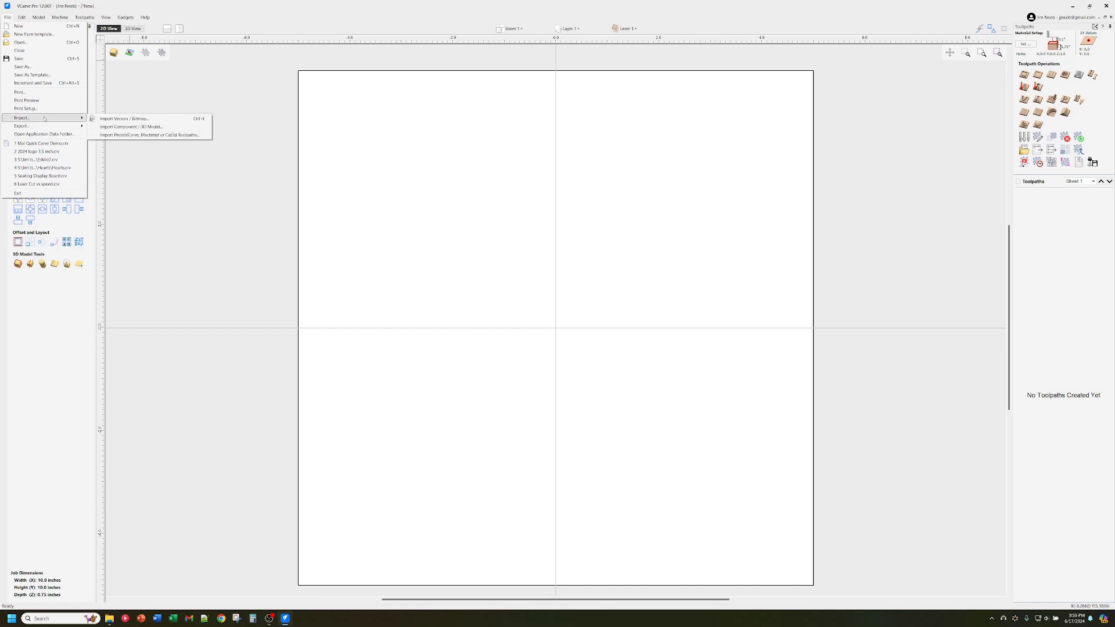
{"action": "left_click", "coordinate": [136, 119]}
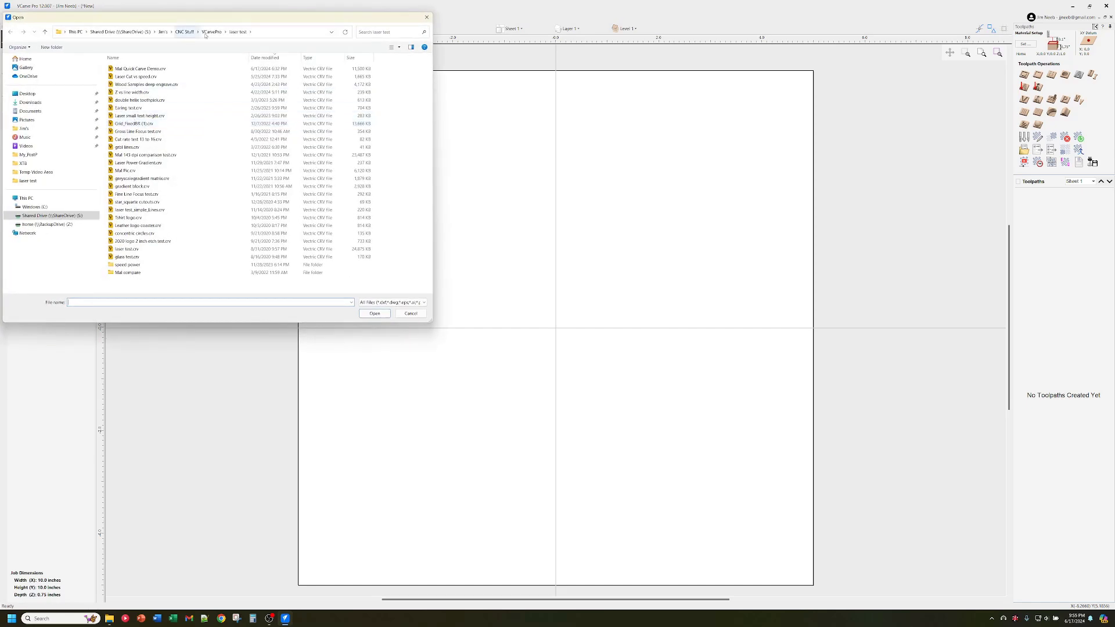
{"action": "left_click", "coordinate": [272, 32]}
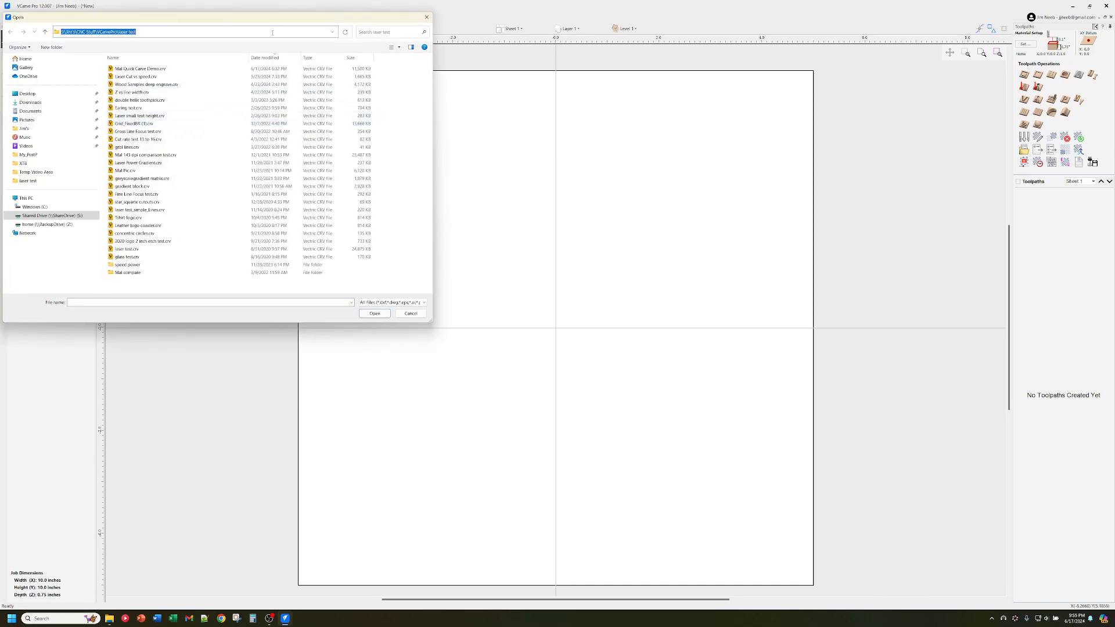
{"action": "type", "text": "S:\\Jim's\\CNC Stuff\\Laser Files\\Laser Images\\Laser Pictures"}
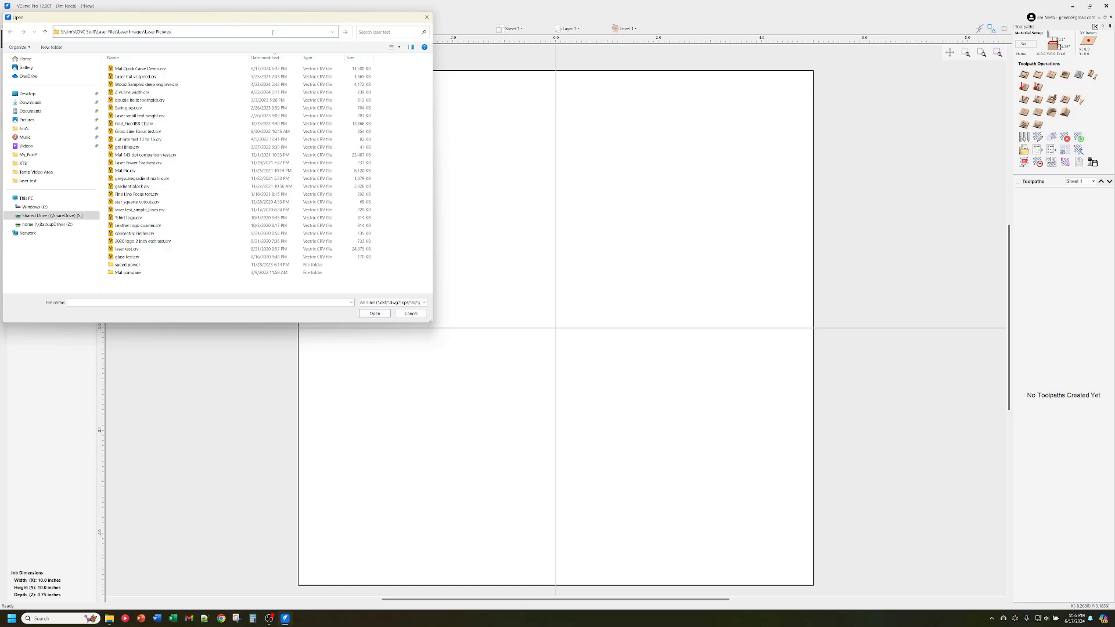
{"action": "key", "text": "Return"}
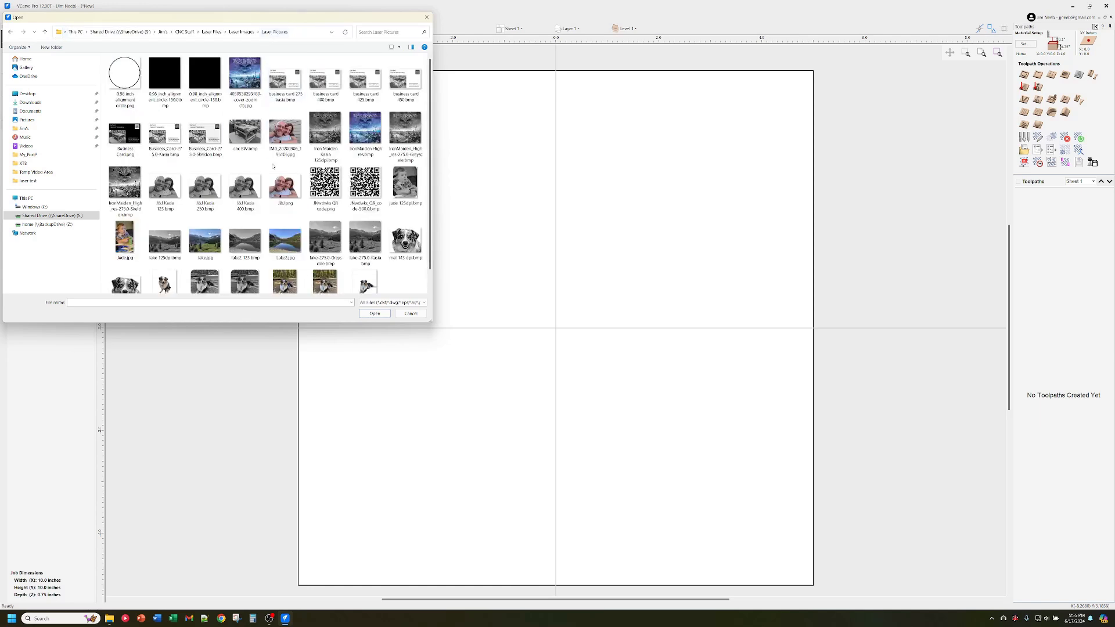
{"action": "scroll", "coordinate": [210, 282], "scroll_direction": "down", "scroll_amount": 1}
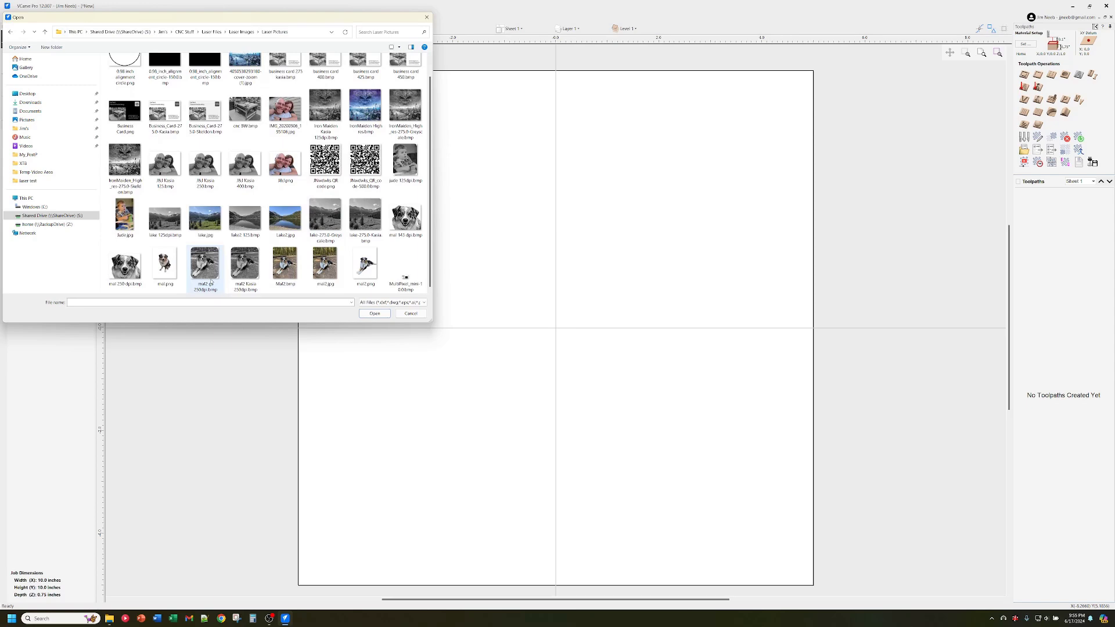
{"action": "left_click", "coordinate": [150, 271]}
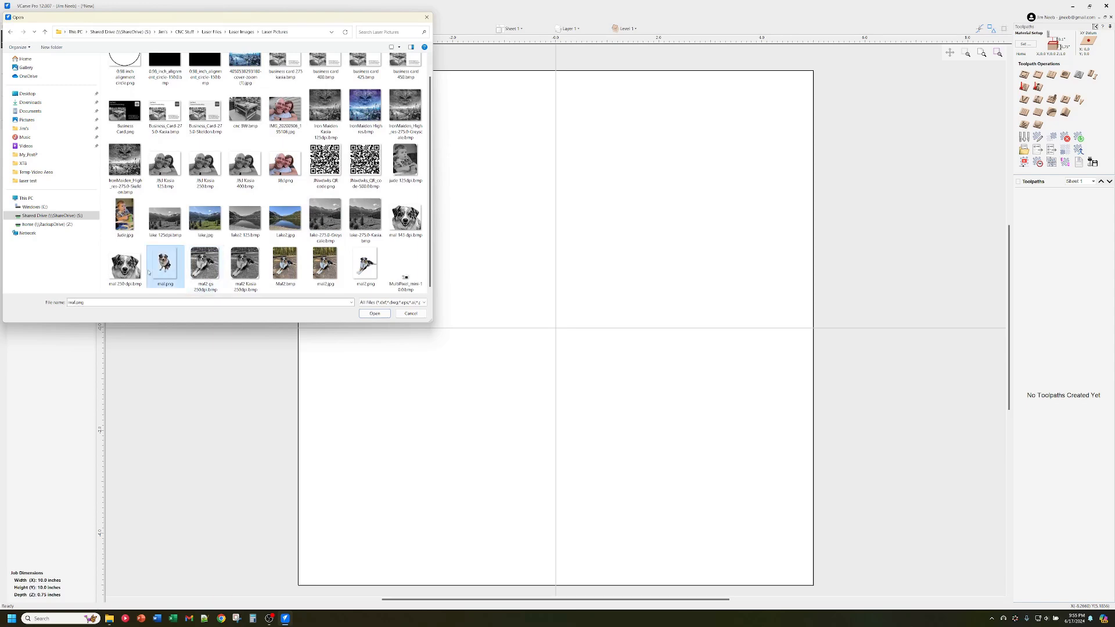
{"action": "left_click", "coordinate": [374, 313]}
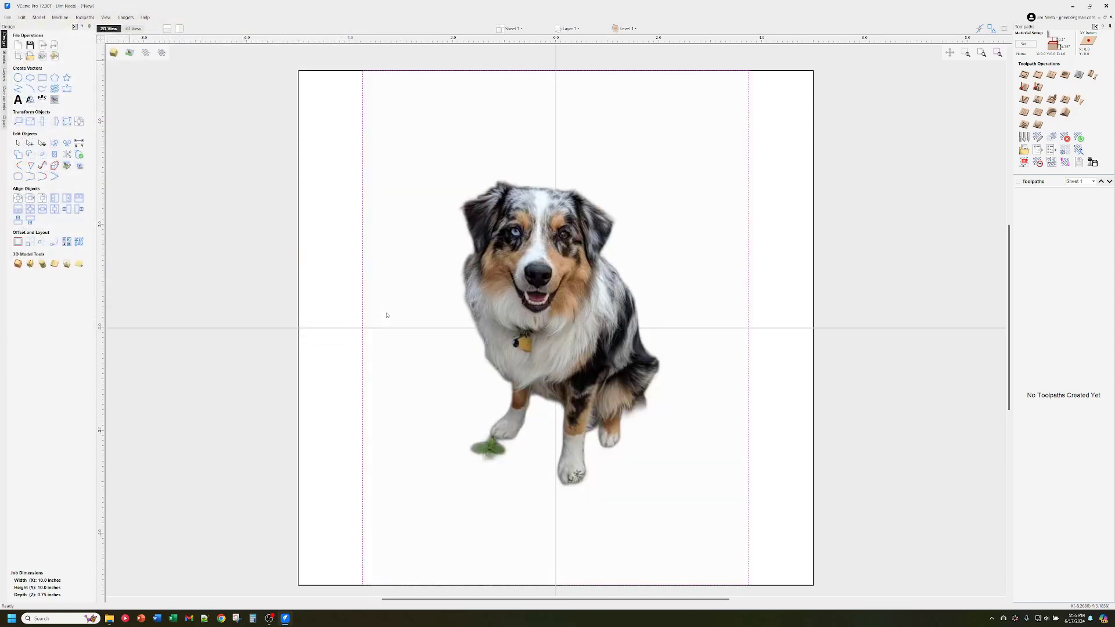
Step: Draw a radiused-corner rectangle about 5.6 by 7.75 inches around the dog picture
{"action": "left_click", "coordinate": [567, 328]}
{"action": "left_click", "coordinate": [342, 209]}
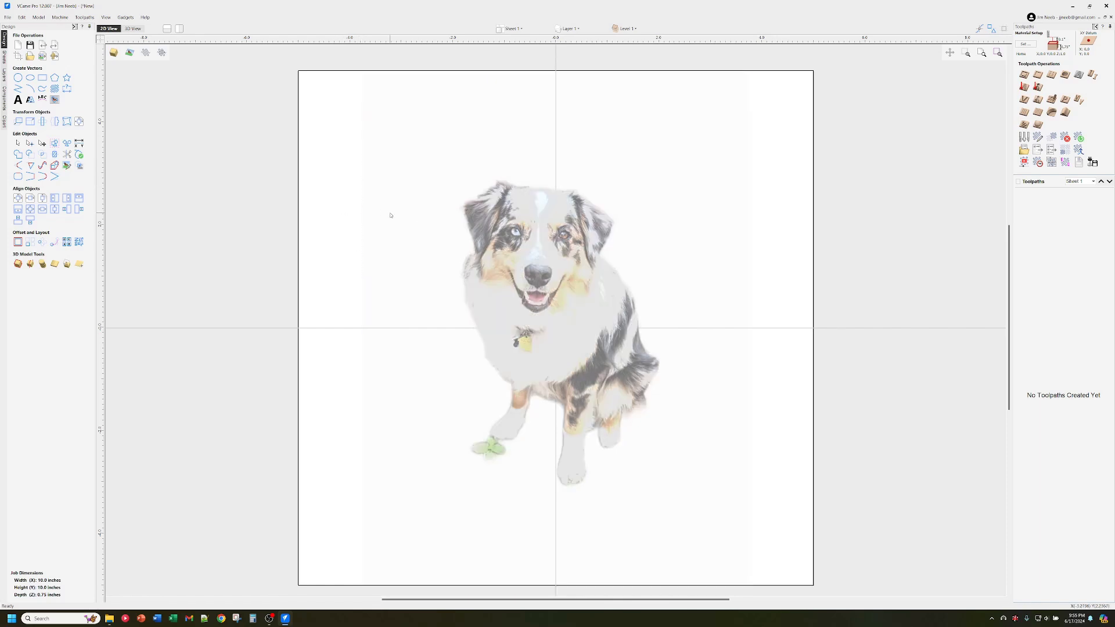
{"action": "left_click", "coordinate": [525, 230]}
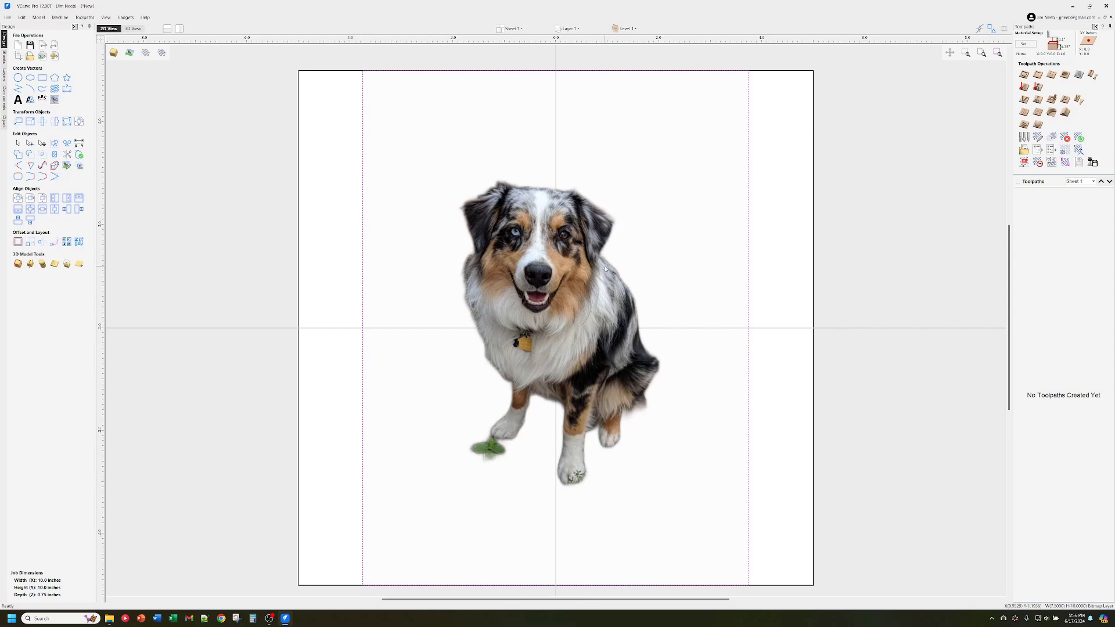
{"action": "left_click", "coordinate": [42, 81]}
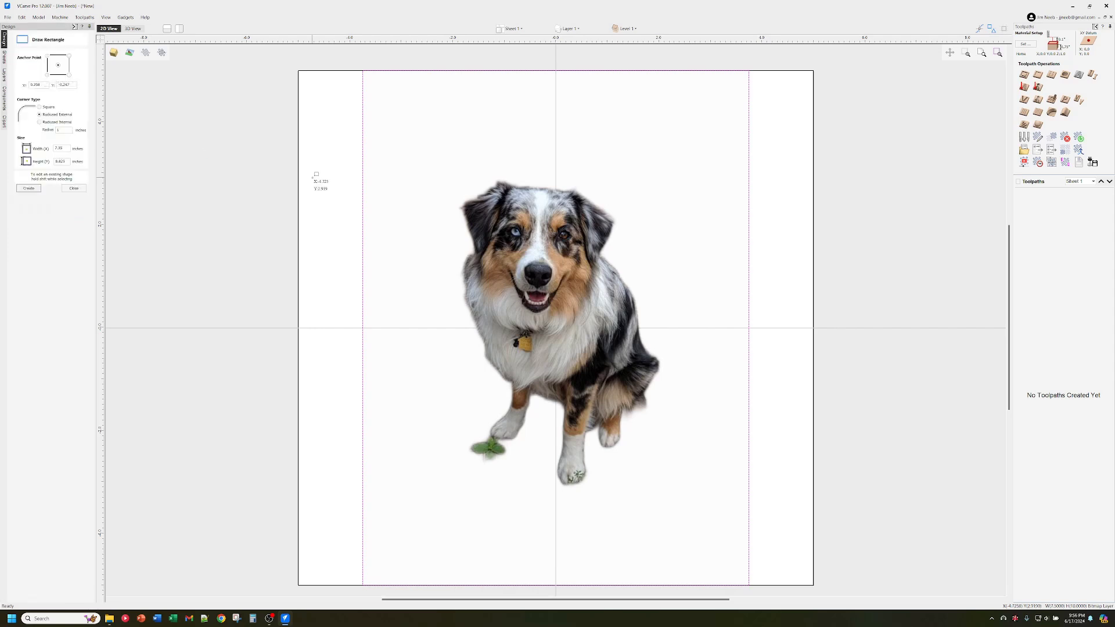
{"action": "mouse_move", "coordinate": [421, 135]}
{"action": "left_mouse_down"}
{"action": "mouse_move", "coordinate": [668, 473]}
{"action": "mouse_move", "coordinate": [702, 491]}
{"action": "mouse_move", "coordinate": [731, 538]}
{"action": "mouse_move", "coordinate": [714, 531]}
{"action": "left_mouse_up"}
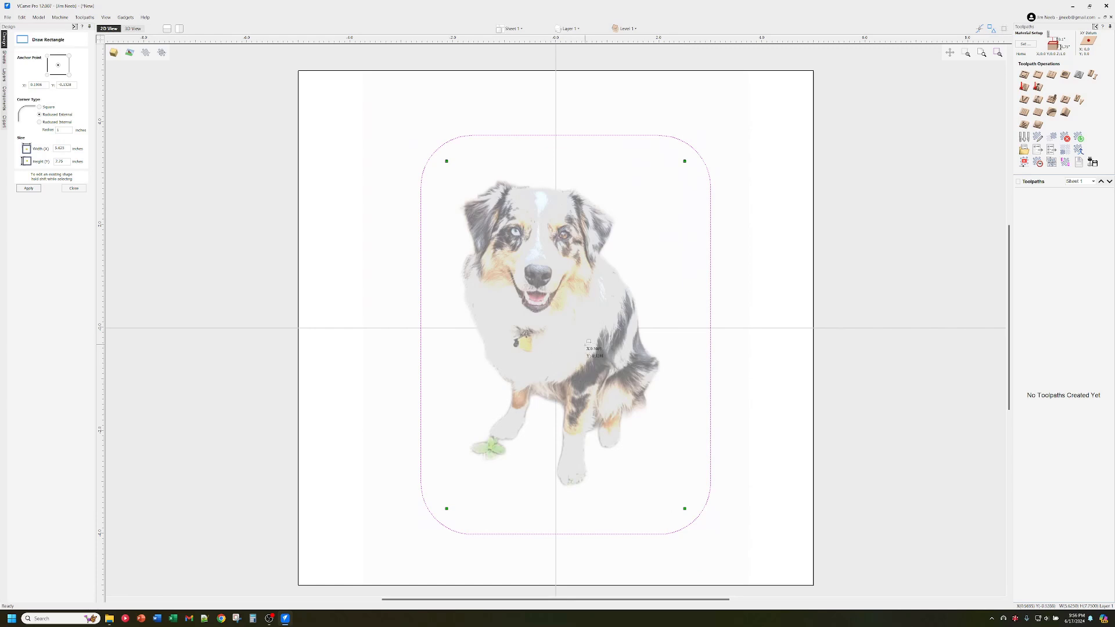
{"action": "left_click", "coordinate": [73, 188]}
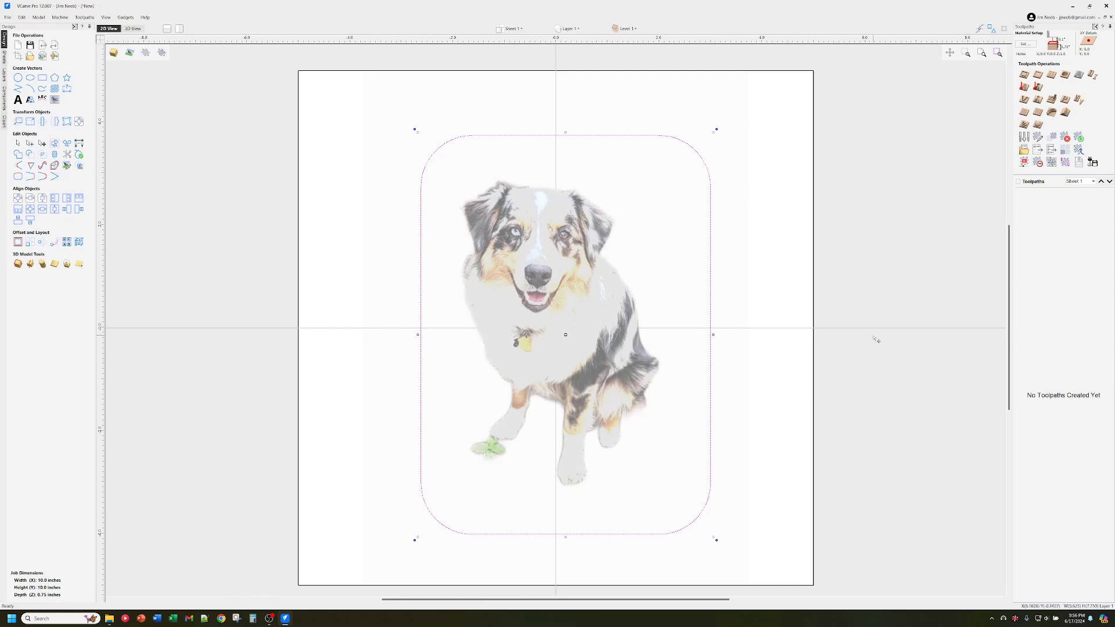
Step: Set up a Sketch Carving toolpath with the 0.007" laser engraving tool, selecting the dog bitmap and the rounded rectangle as its boundary
{"action": "left_click", "coordinate": [1052, 100]}
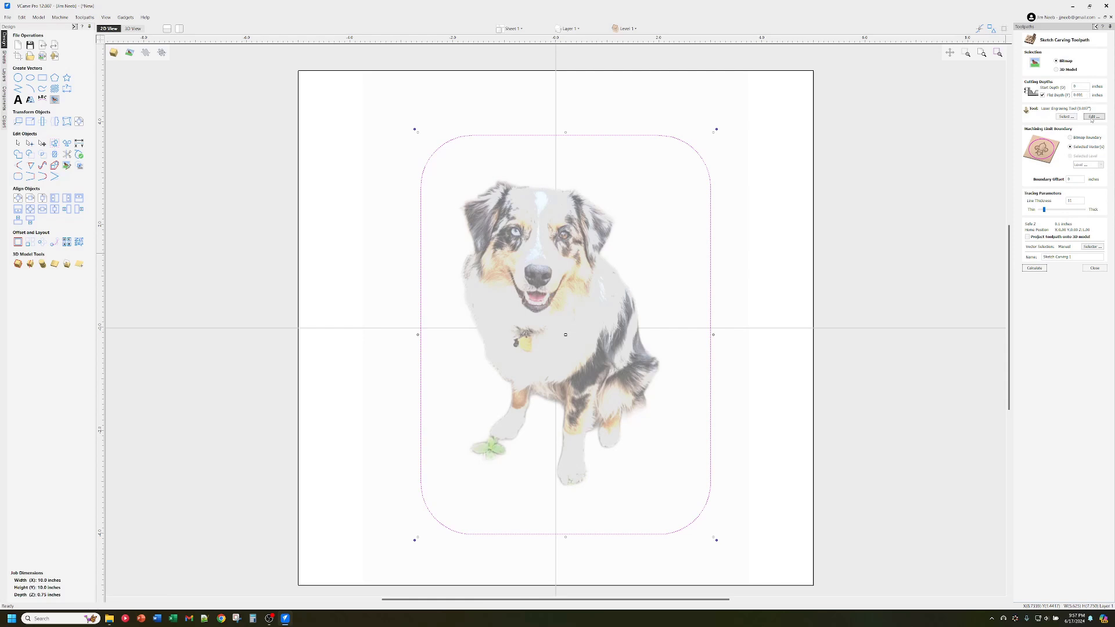
{"action": "left_click", "coordinate": [1067, 116]}
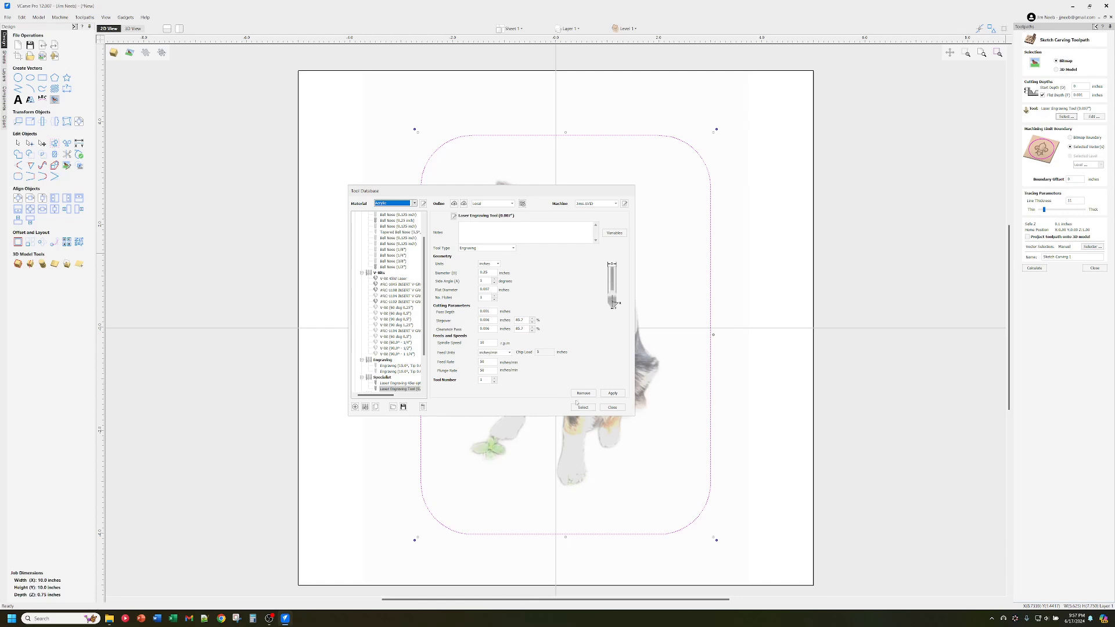
{"action": "left_click", "coordinate": [608, 408]}
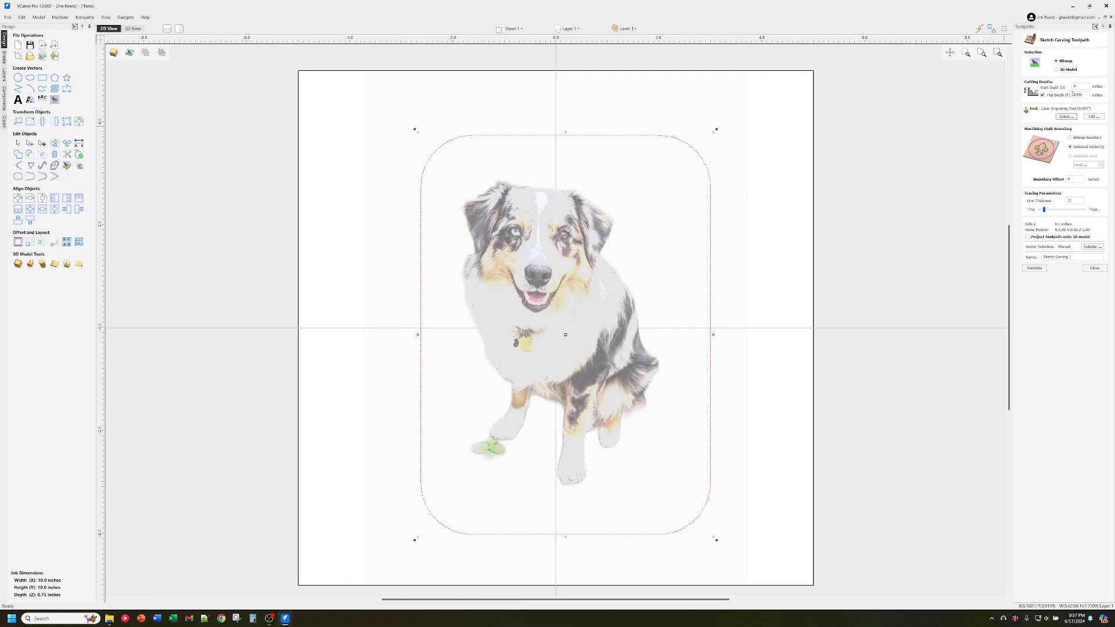
{"action": "left_click", "coordinate": [1082, 94]}
{"action": "left_click", "coordinate": [1079, 95]}
{"action": "left_click", "coordinate": [1080, 86]}
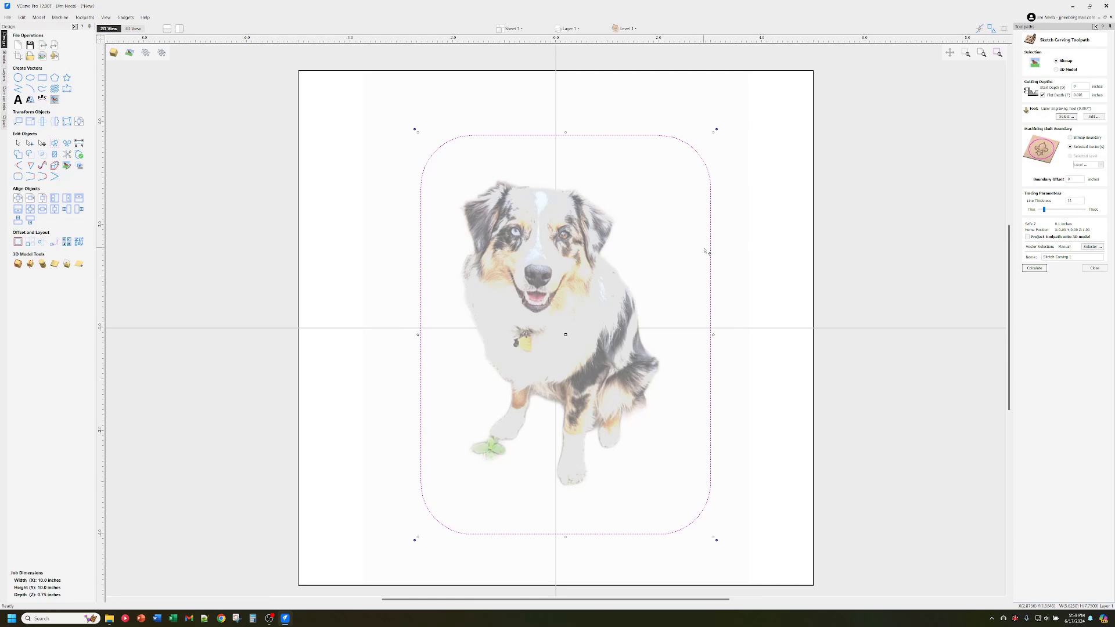
{"action": "left_click", "coordinate": [585, 229]}
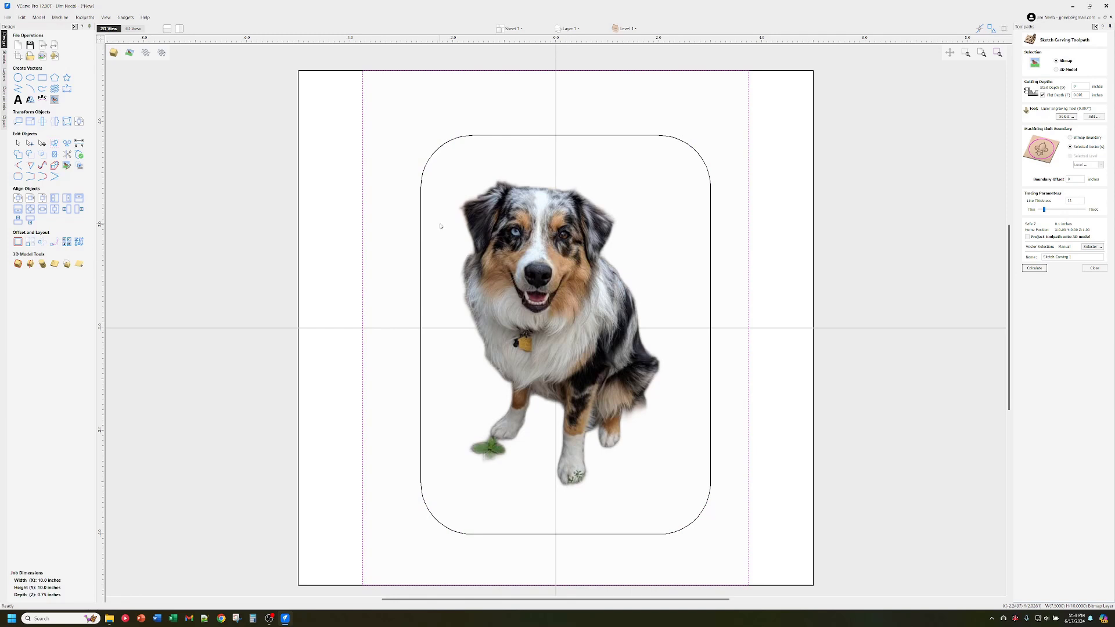
{"action": "left_click", "coordinate": [552, 136]}
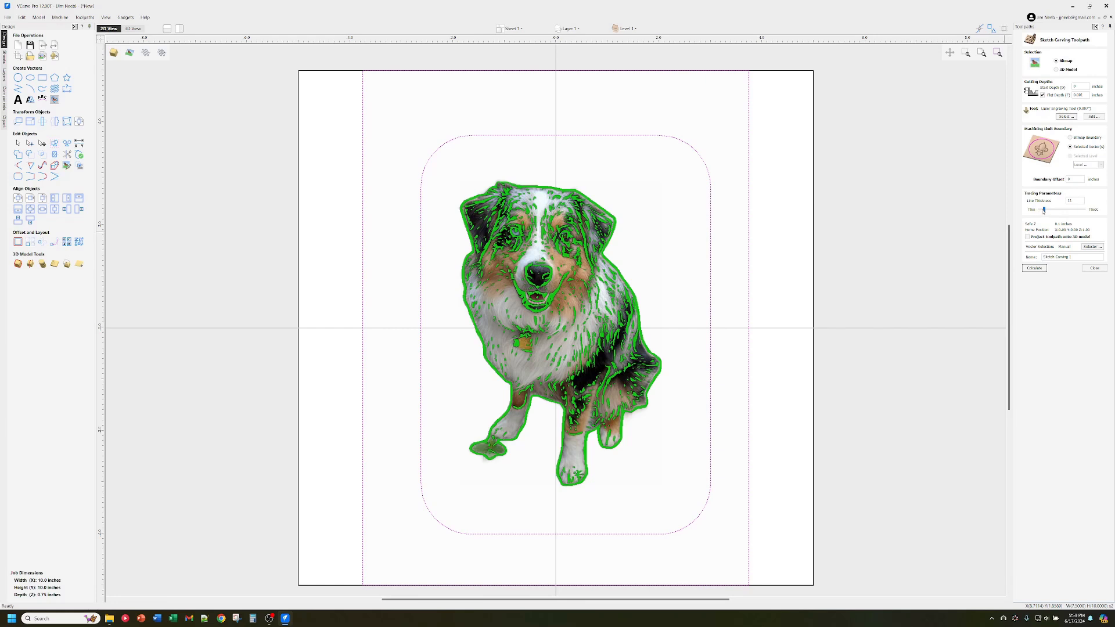
Step: Try thicker and thinner tracing lines, set the line thickness to 4, and calculate the sketch carving toolpath
{"action": "left_click", "coordinate": [1045, 210]}
{"action": "mouse_move", "coordinate": [1045, 210]}
{"action": "left_mouse_down"}
{"action": "mouse_move", "coordinate": [1083, 212]}
{"action": "mouse_move", "coordinate": [1056, 210]}
{"action": "left_mouse_up"}
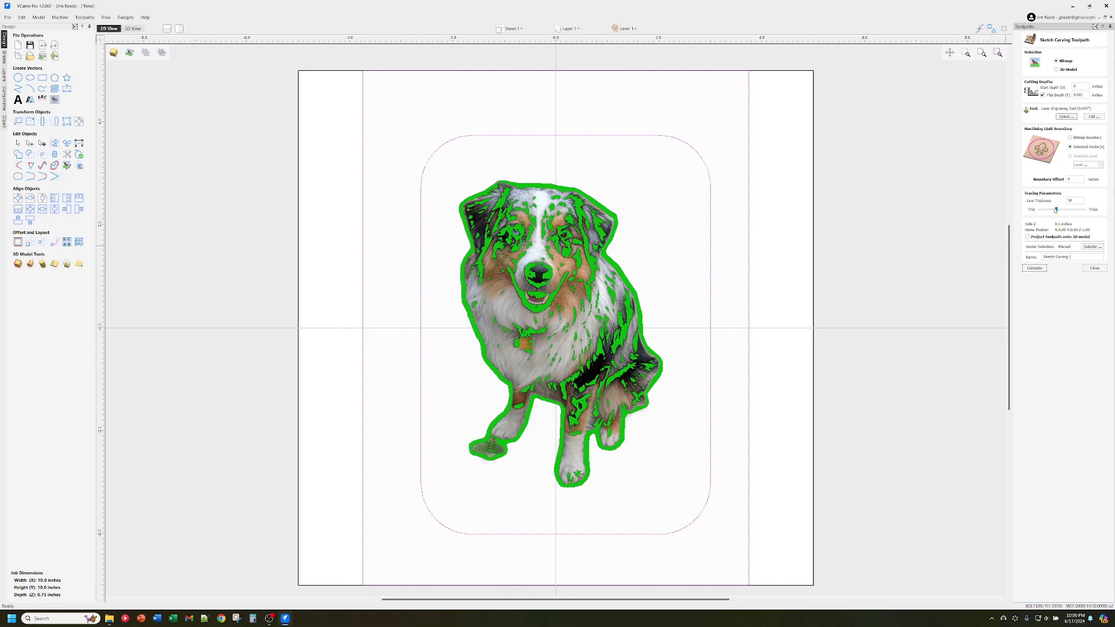
{"action": "left_click_drag", "start_coordinate": [1056, 211], "coordinate": [1065, 213]}
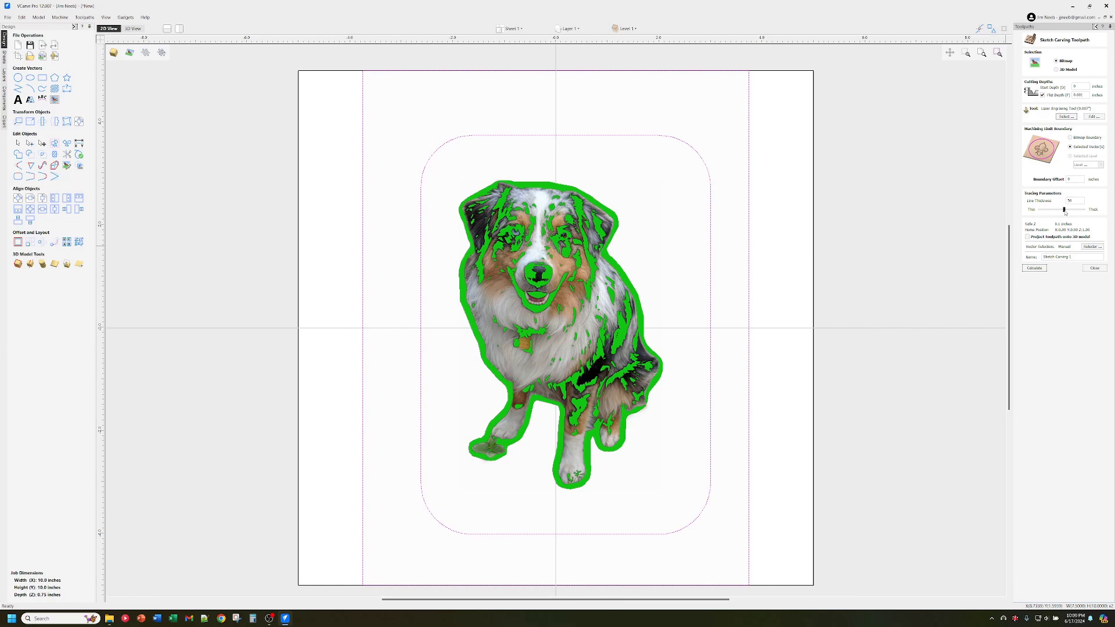
{"action": "left_click_drag", "start_coordinate": [1066, 213], "coordinate": [1041, 210]}
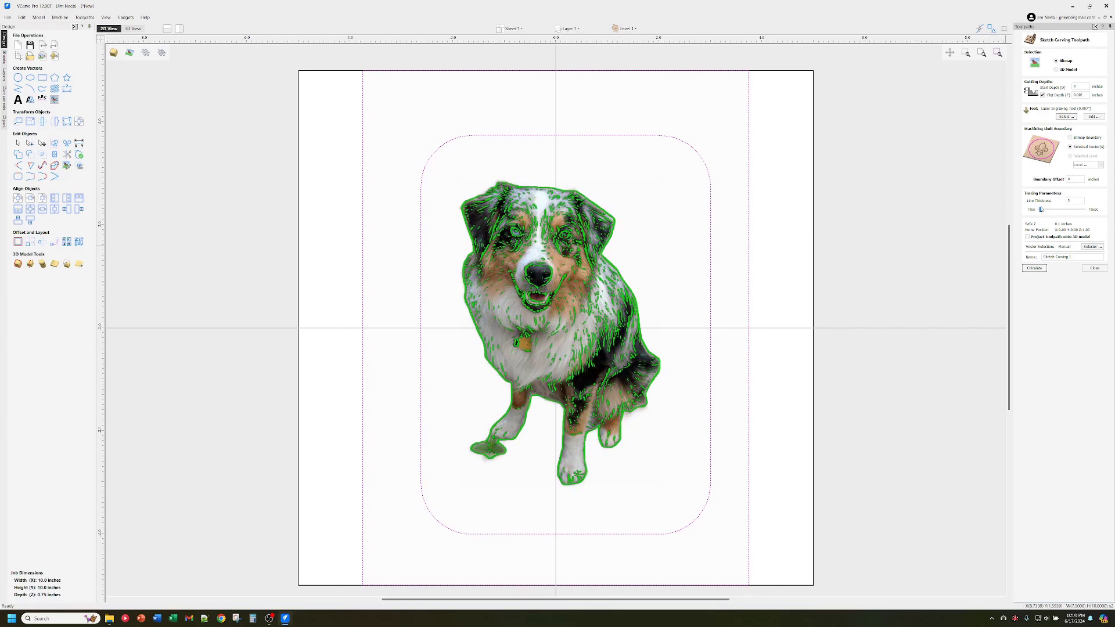
{"action": "left_click_drag", "start_coordinate": [1041, 213], "coordinate": [1039, 213]}
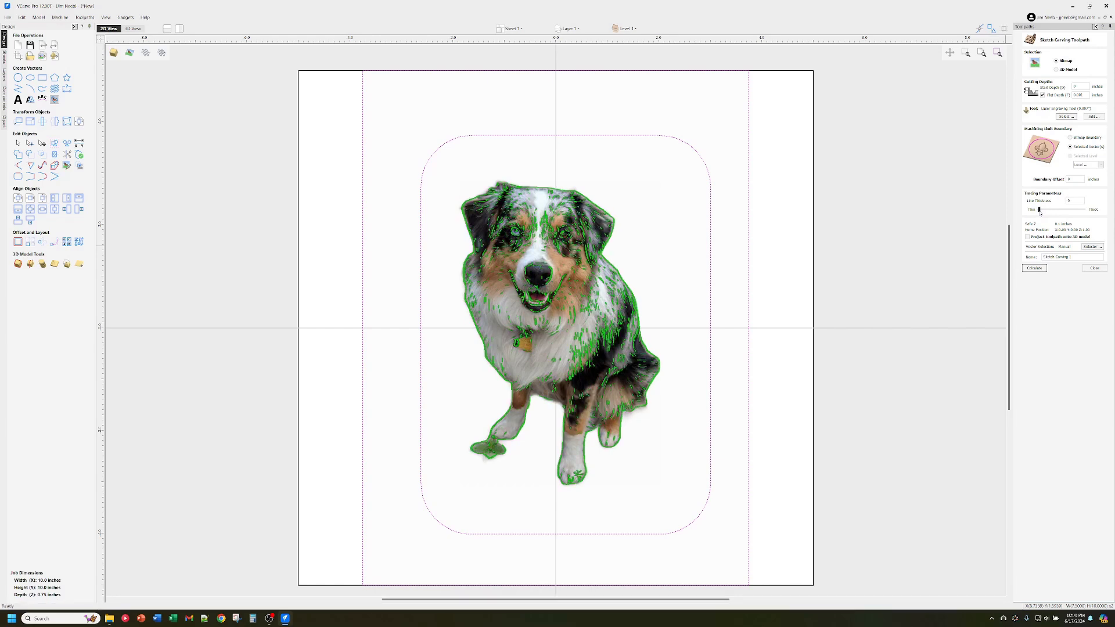
{"action": "left_click_drag", "start_coordinate": [1040, 213], "coordinate": [1041, 213]}
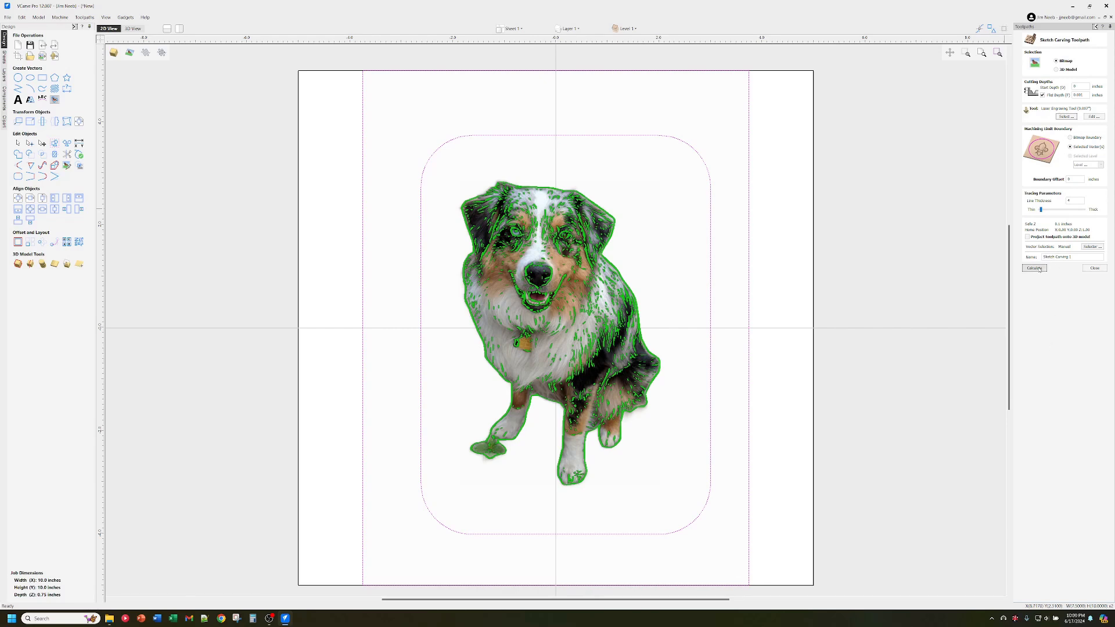
{"action": "left_click", "coordinate": [1038, 268]}
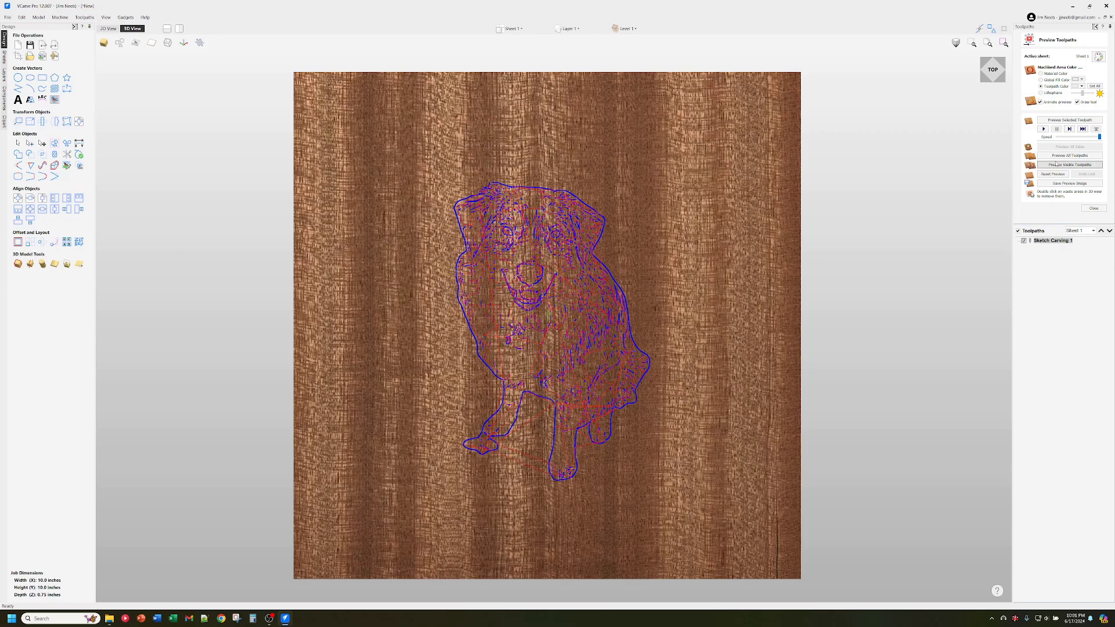
Step: Set the preview's toolpath color to black and preview the visible toolpaths on the wood material
{"action": "left_click", "coordinate": [1076, 86]}
{"action": "left_click", "coordinate": [1069, 103]}
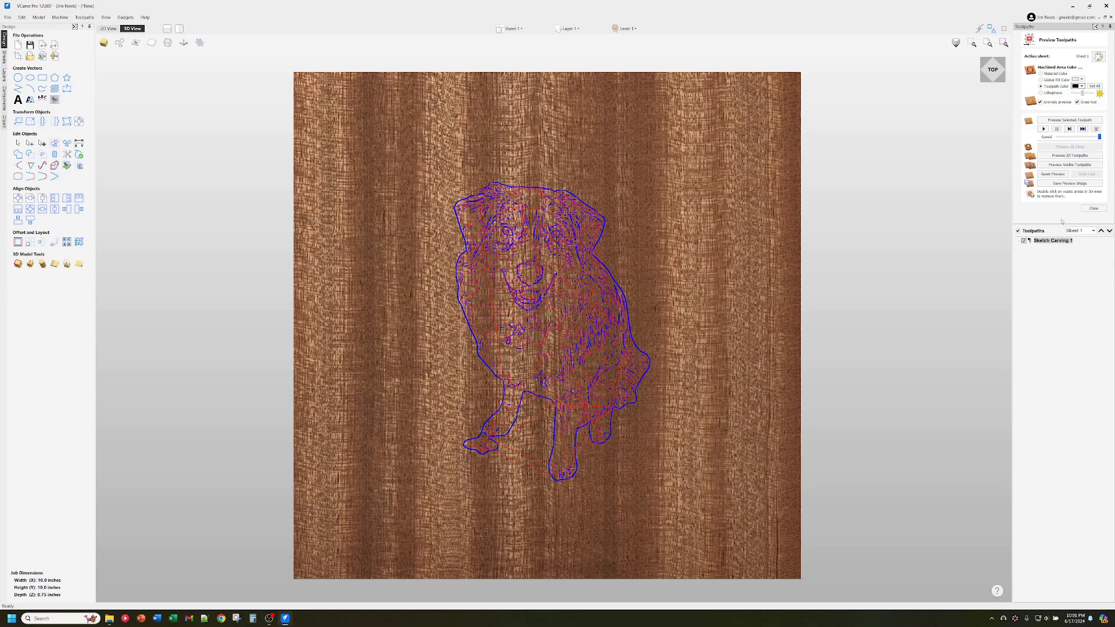
{"action": "left_click", "coordinate": [1054, 166]}
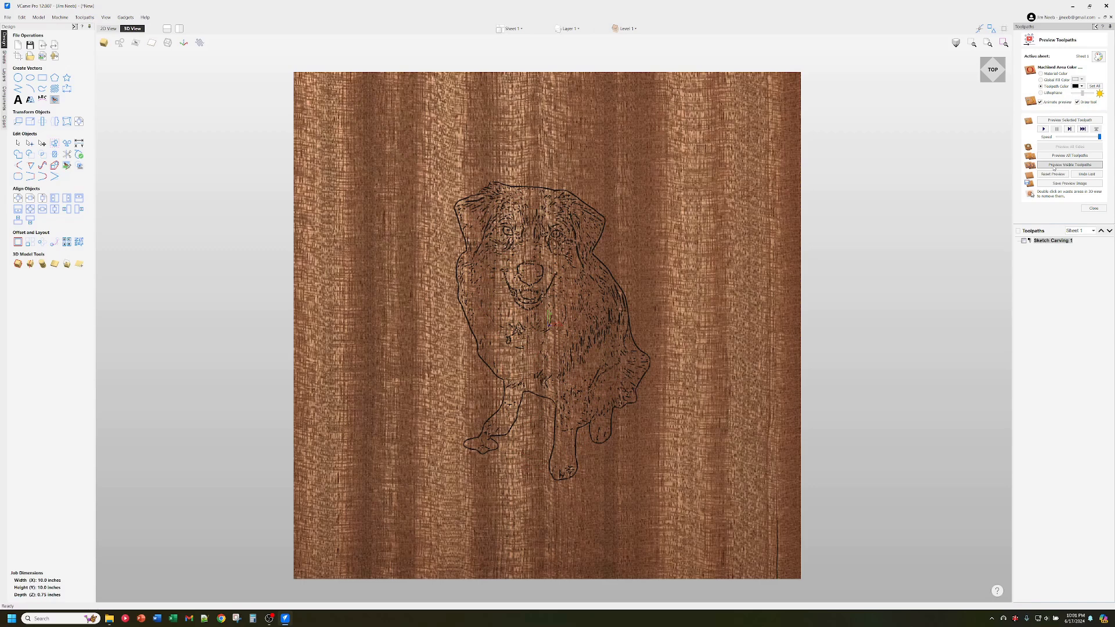
{"action": "scroll", "coordinate": [578, 321], "scroll_direction": "up", "scroll_amount": 2}
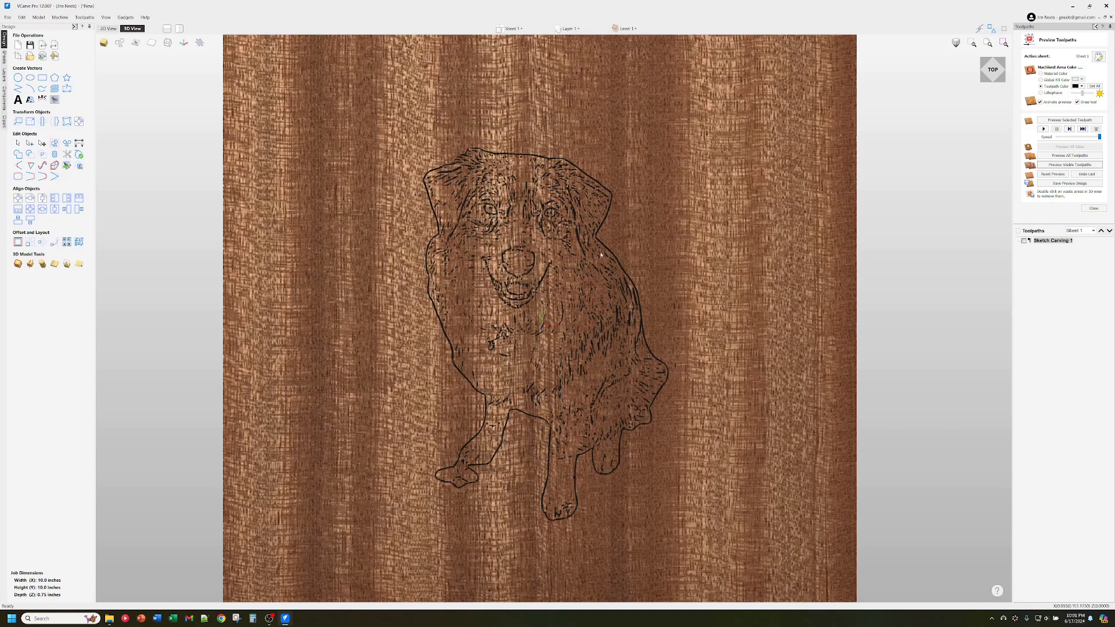
{"action": "scroll", "coordinate": [600, 255], "scroll_direction": "down", "scroll_amount": 2}
{"action": "scroll", "coordinate": [593, 245], "scroll_direction": "down", "scroll_amount": 1}
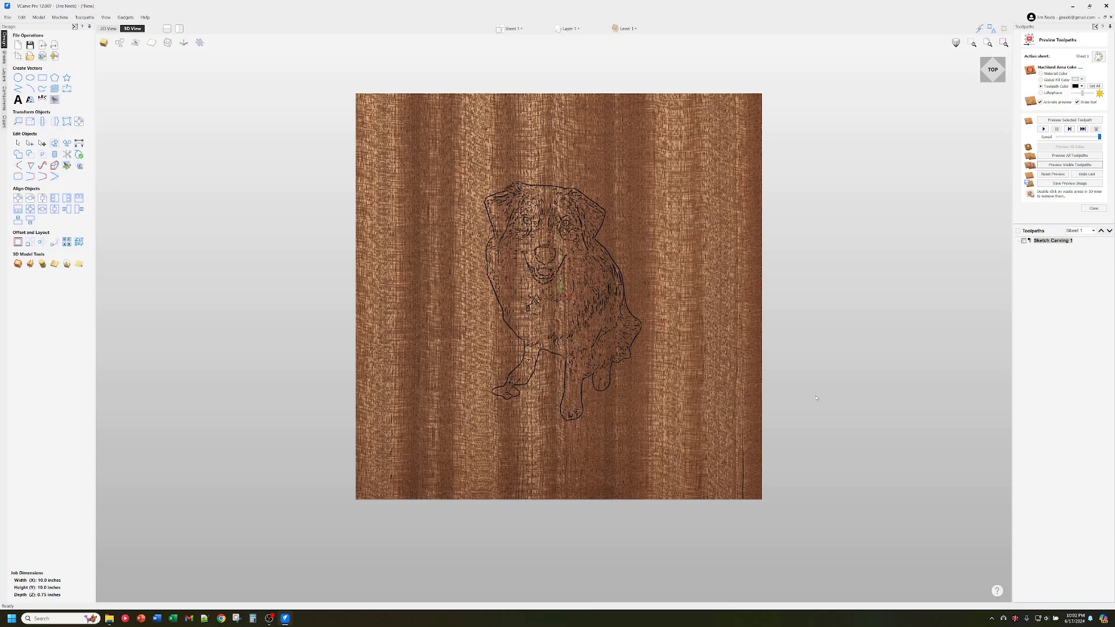
{"action": "left_click", "coordinate": [1093, 208]}
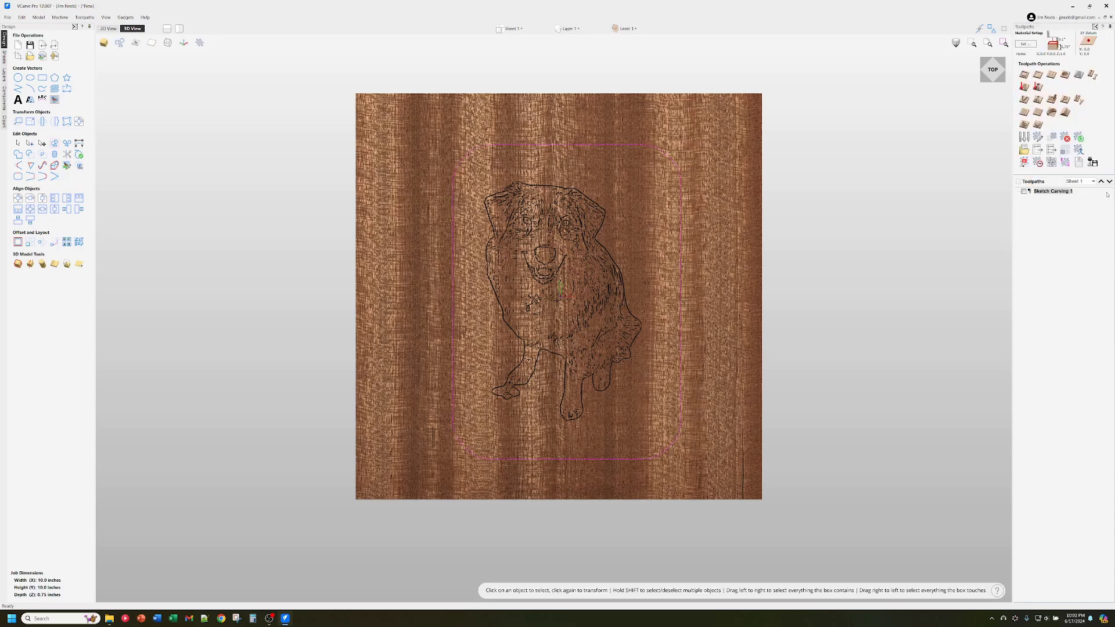
Step: Make the Sketch Carving 1 toolpath visible and open the toolpath saving options
{"action": "left_click", "coordinate": [1024, 192]}
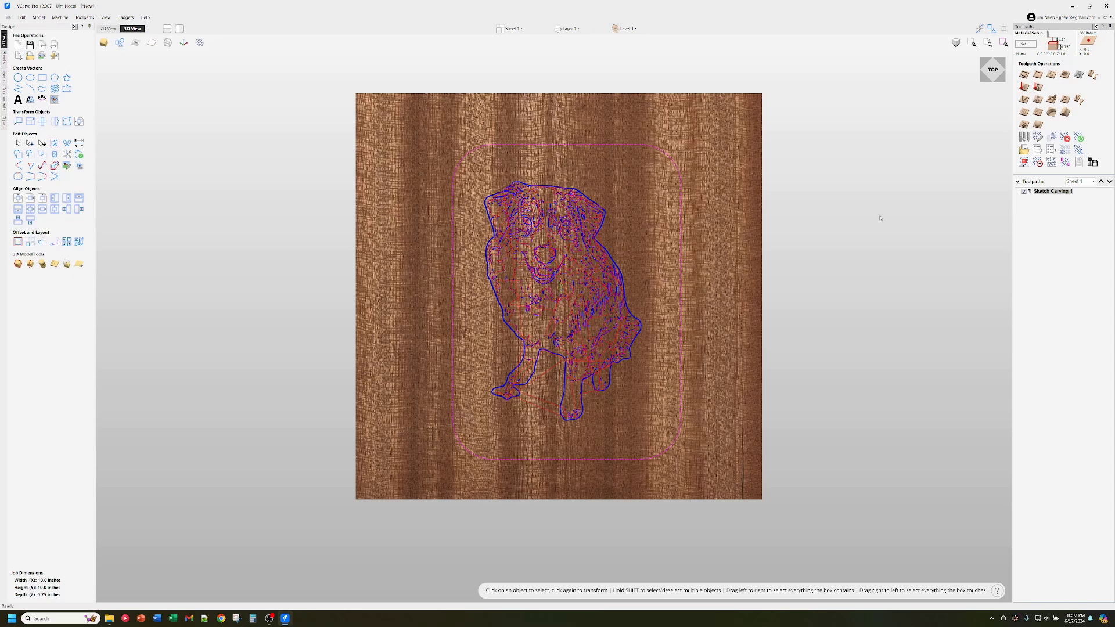
{"action": "mouse_move", "coordinate": [1064, 195]}
{"action": "left_click", "coordinate": [1093, 162]}
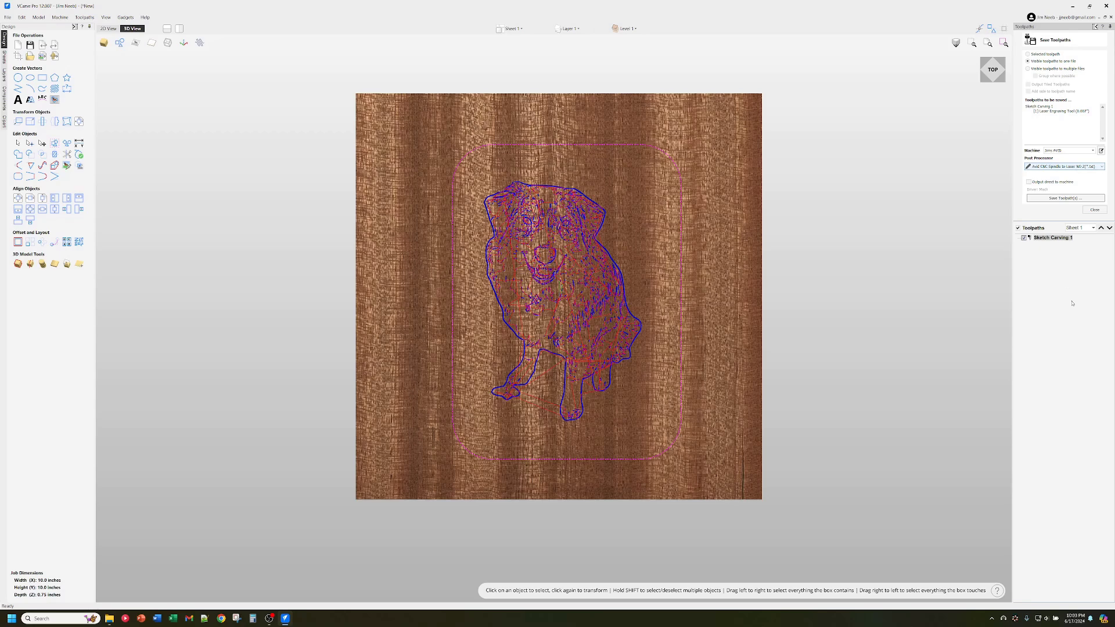
Step: Review the Sketch Carving 1 toolpath settings and return to the toolpath saving options
{"action": "double_click", "coordinate": [1045, 238]}
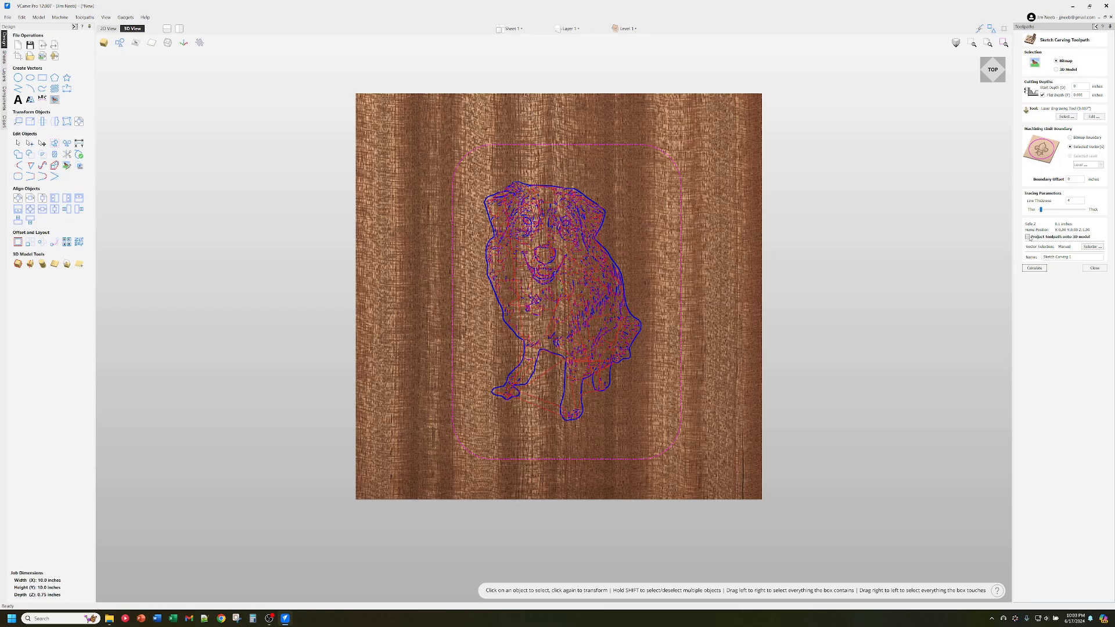
{"action": "left_click", "coordinate": [1094, 268]}
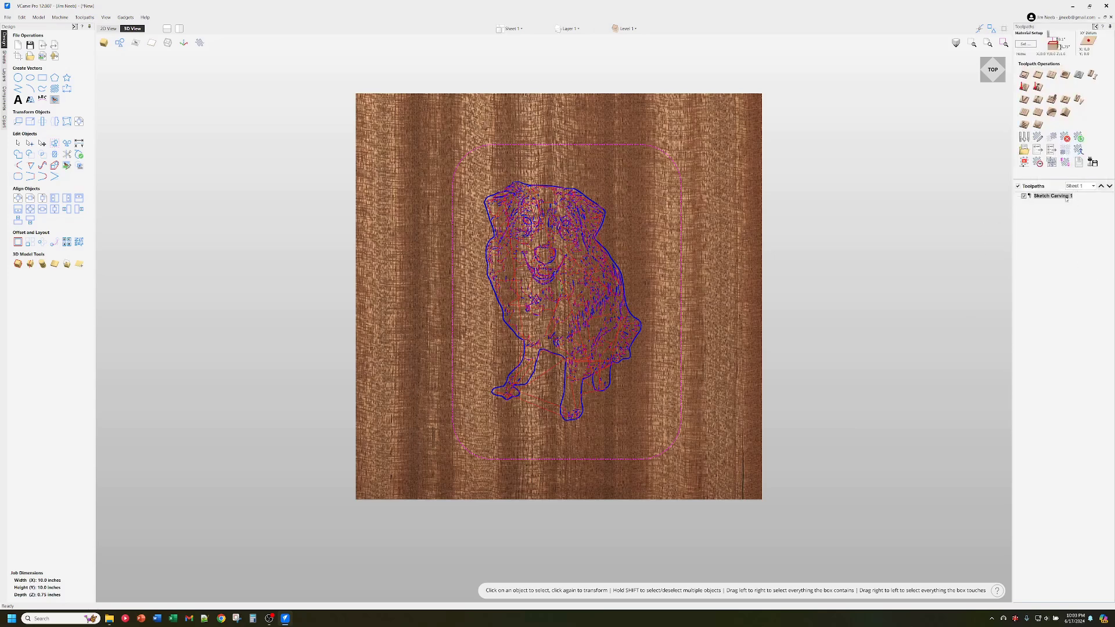
{"action": "left_click", "coordinate": [1092, 163]}
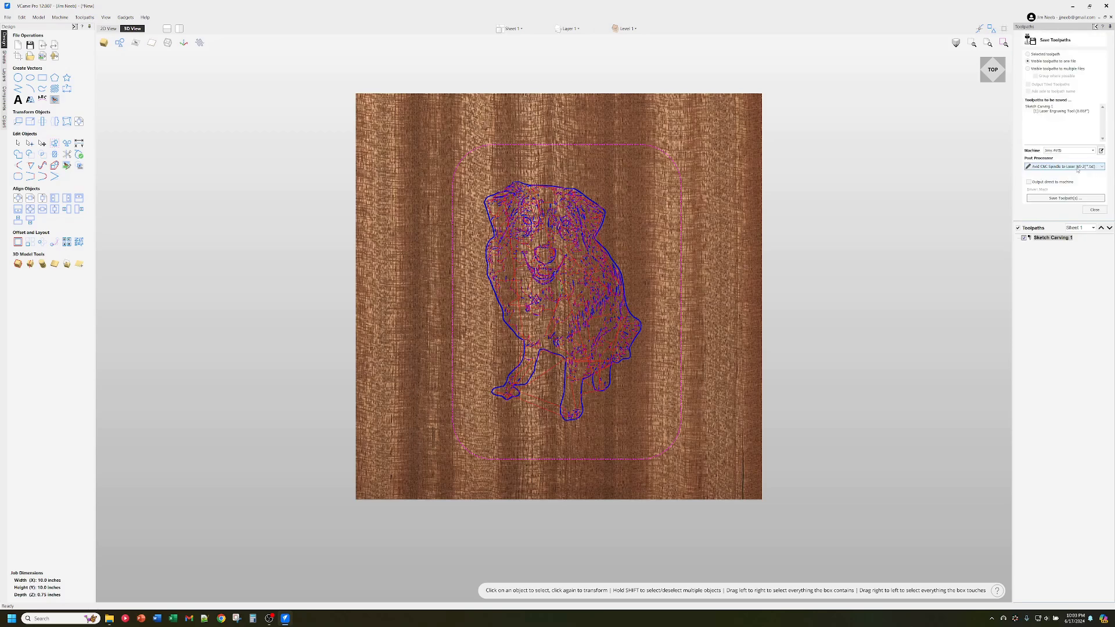
Step: Save the toolpath as Sketch Carving 1.txt using the Avid CNC Spindle to Laser NO Z post processor
{"action": "left_click", "coordinate": [1069, 166]}
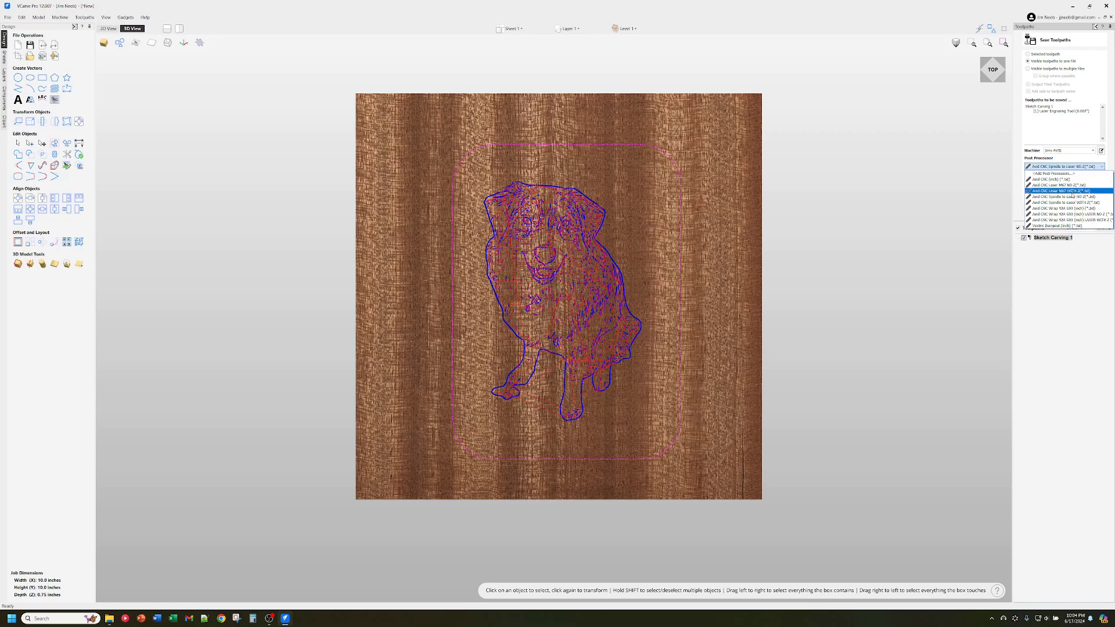
{"action": "left_click", "coordinate": [1074, 197]}
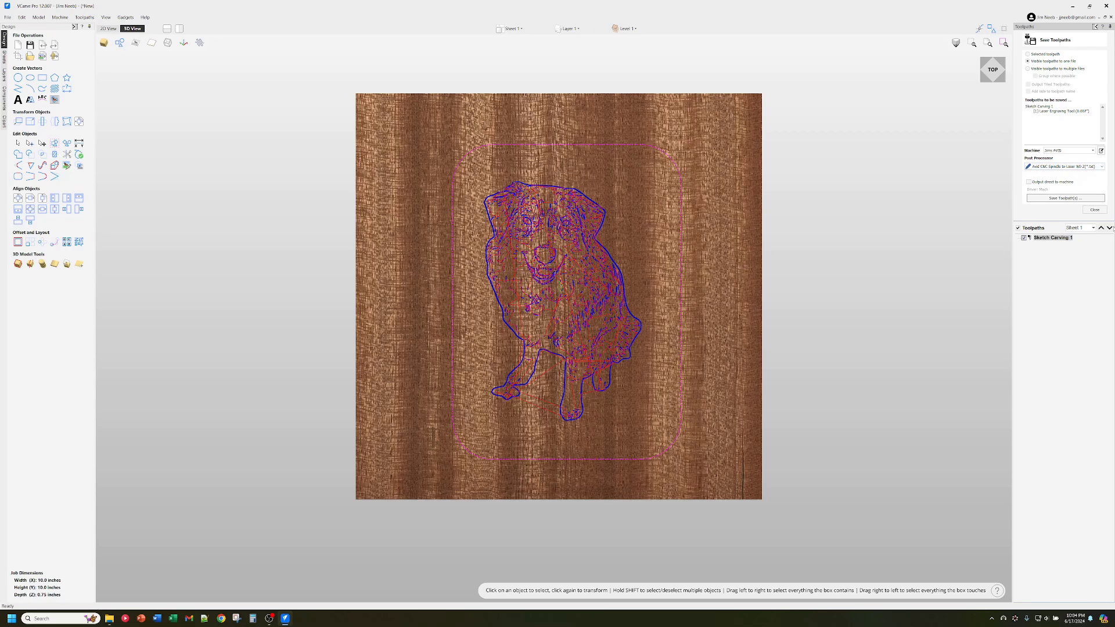
{"action": "left_click", "coordinate": [1088, 210]}
{"action": "left_click", "coordinate": [1069, 198]}
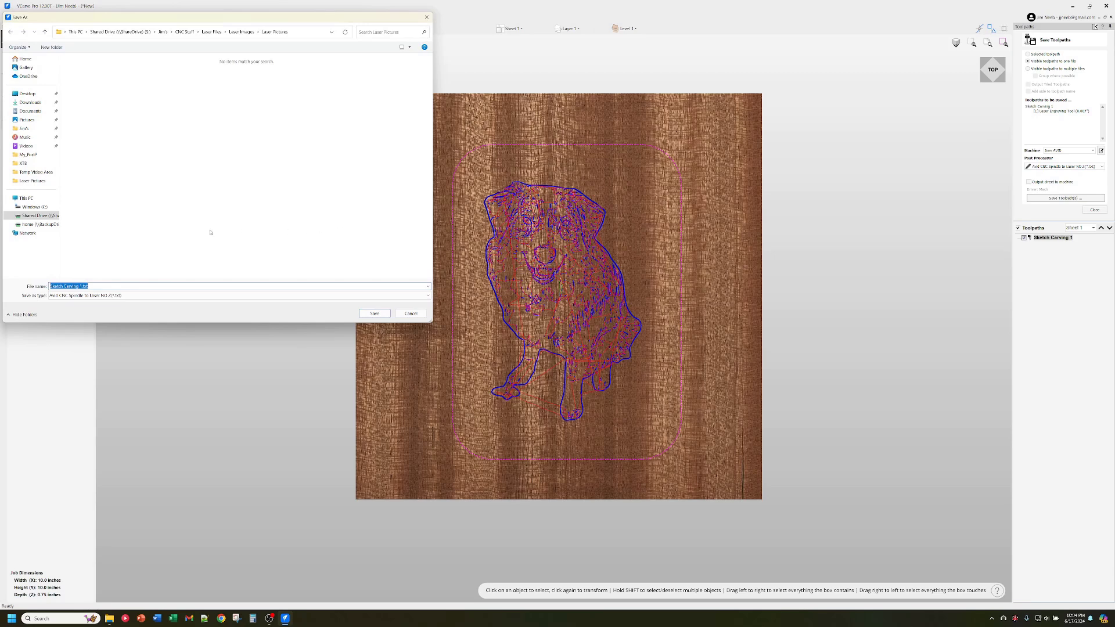
{"action": "left_click", "coordinate": [375, 314]}
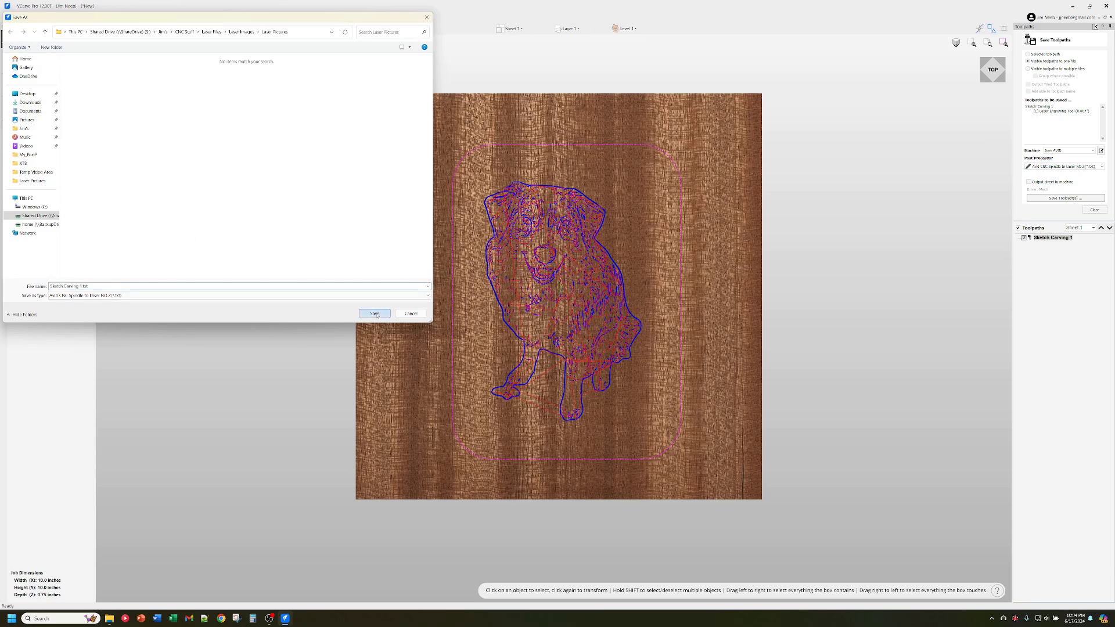